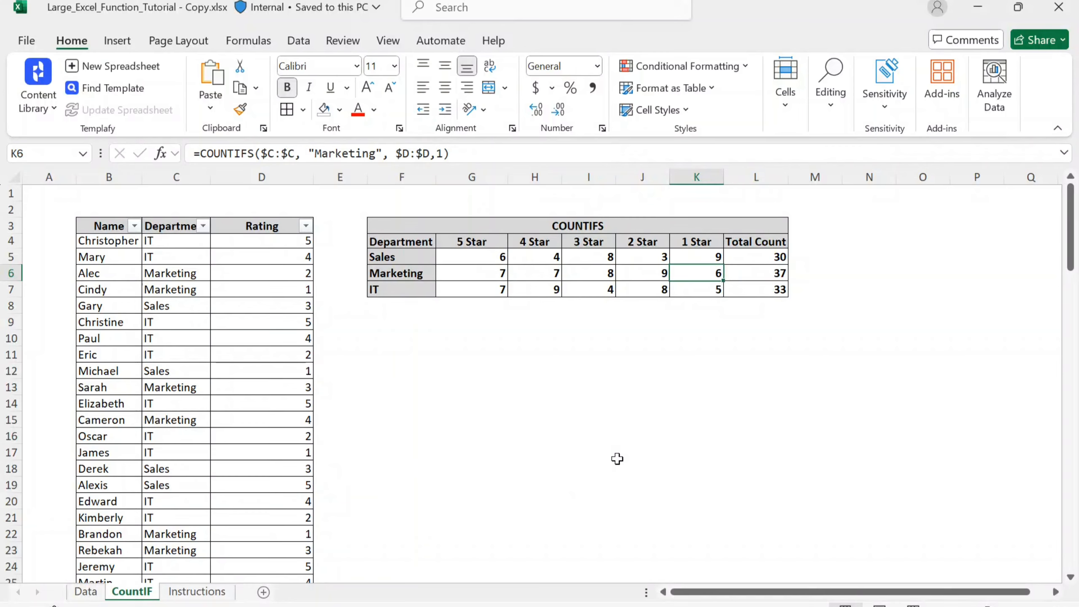
Step: Examine the source data's Name, Department and Rating columns on the CountIF sheet
click(73, 338)
click(173, 369)
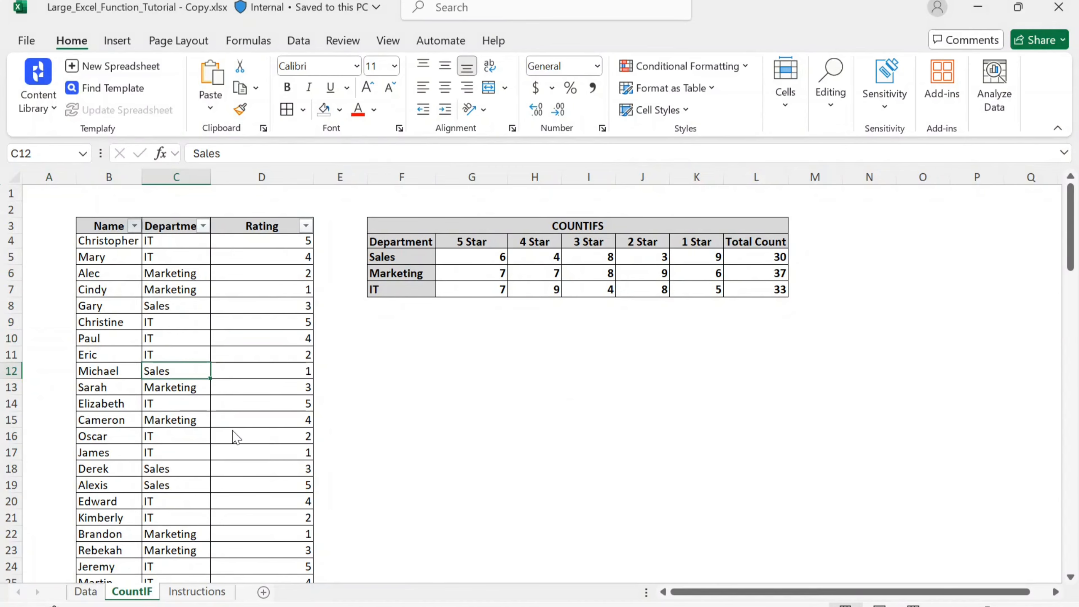
click(84, 230)
key(ctrl+shift+Down)
key(ctrl+Up)
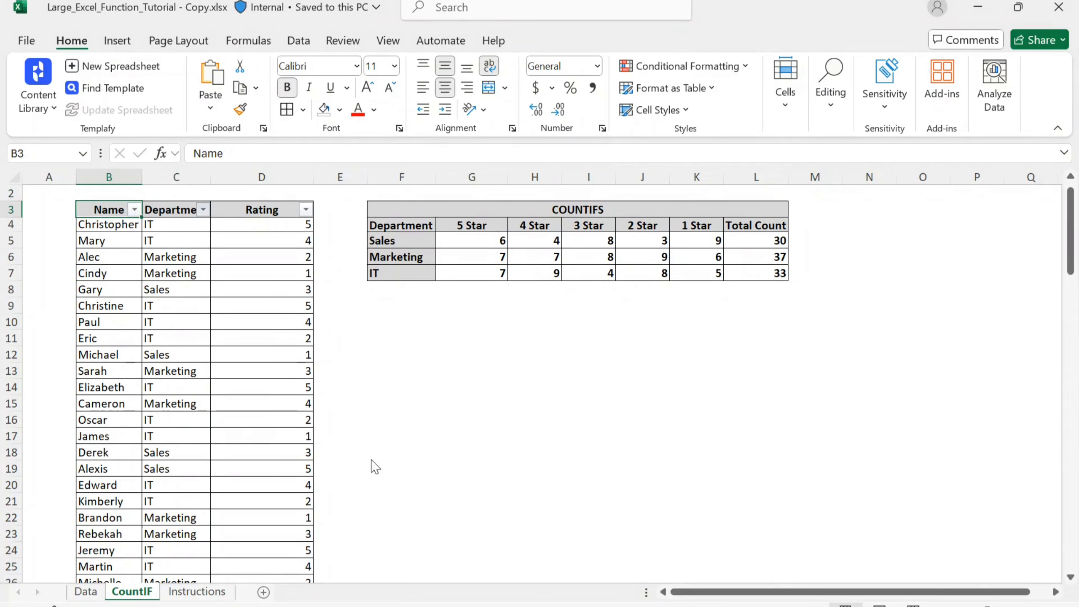
click(171, 339)
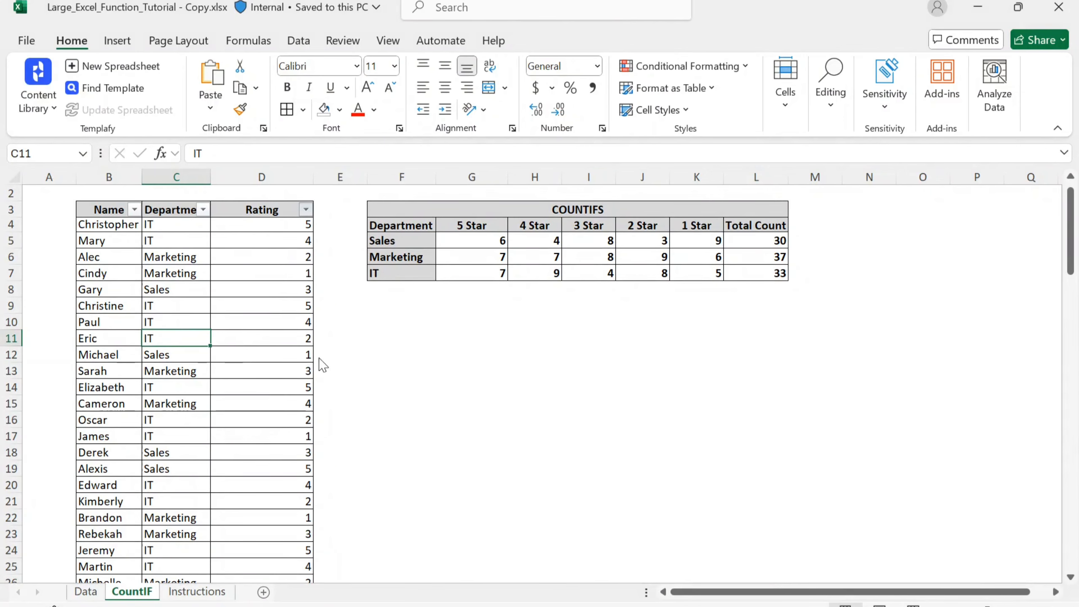
click(264, 237)
click(221, 222)
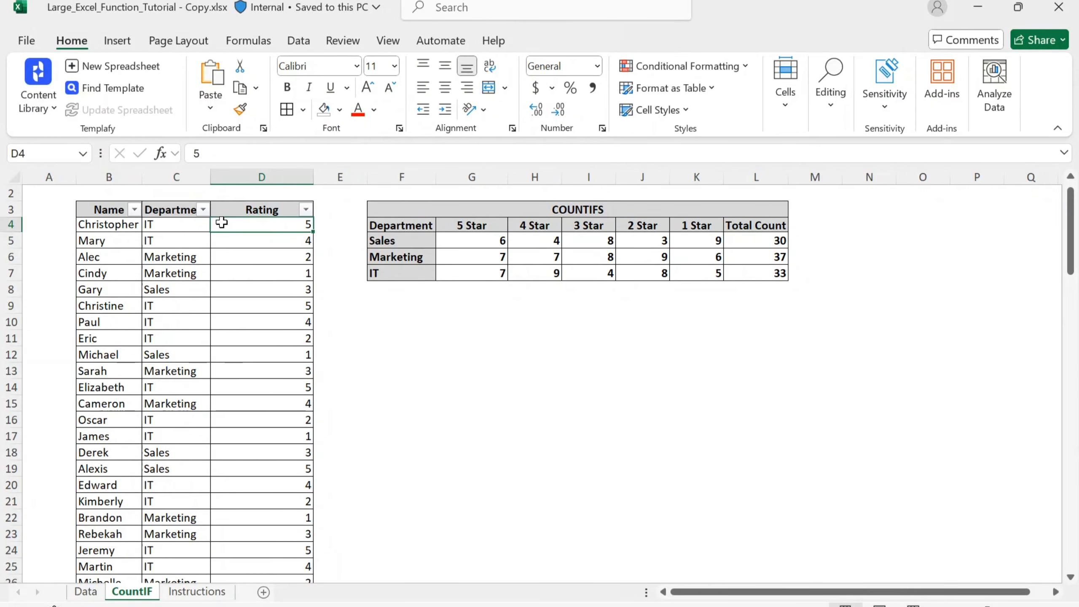
key(ctrl+shift+Down)
key(ctrl+shift+Up)
scroll(257, 266, up, 1)
click(207, 307)
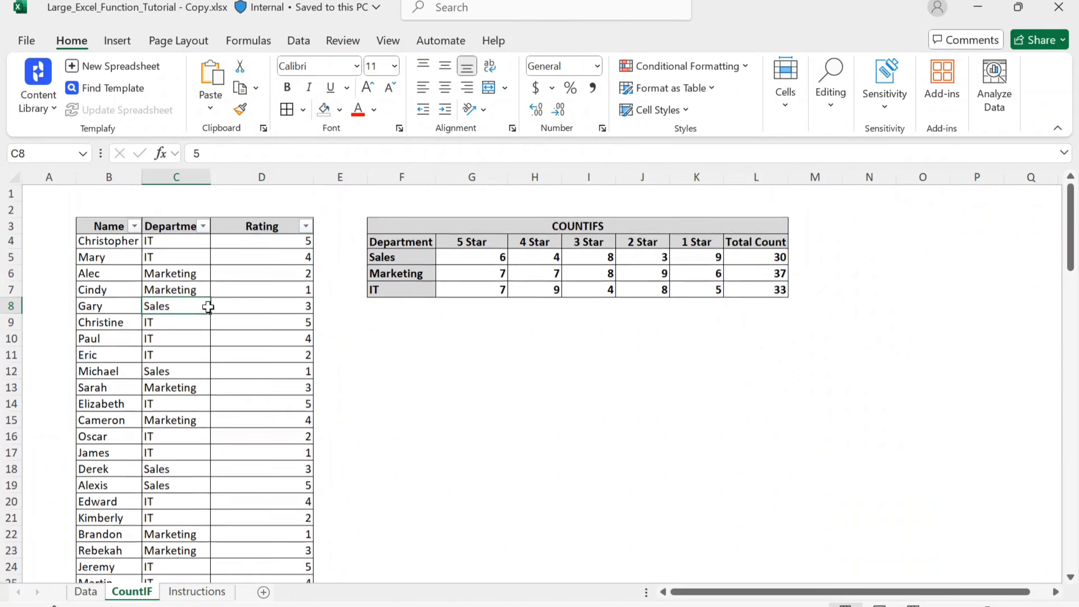
click(288, 337)
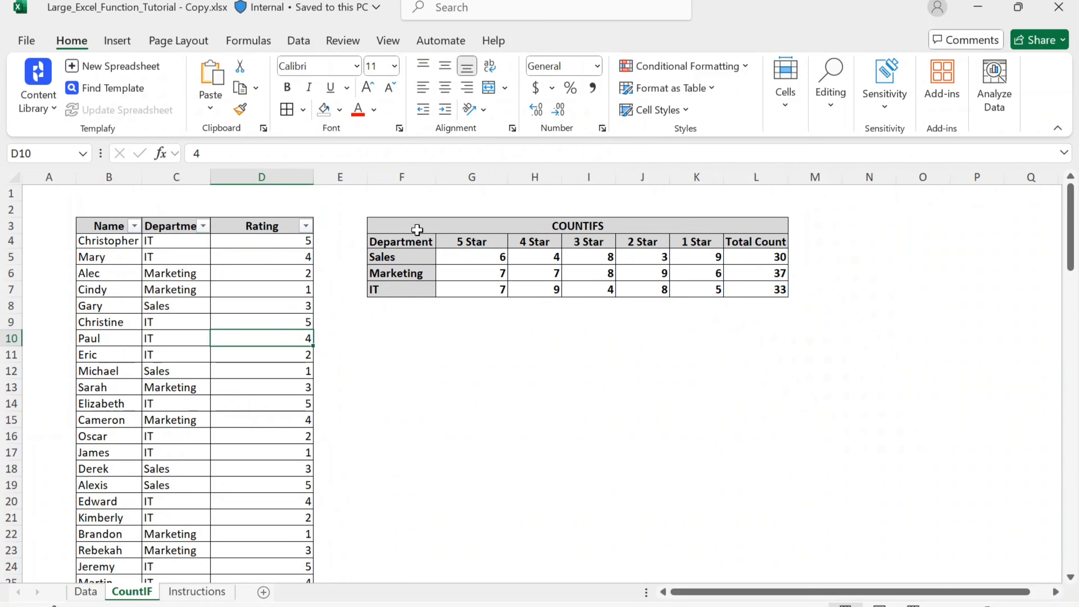
Step: Examine the COUNTIFS summary table against the data list, including the Sales 5 Star formula and the Marketing total formula
drag(397, 220, 676, 291)
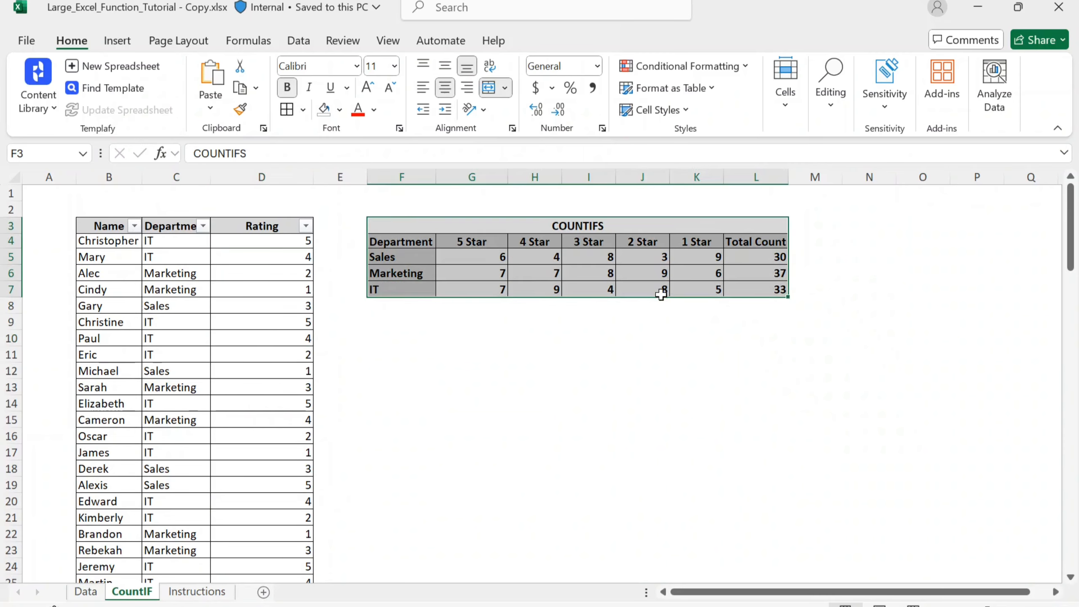
scroll(230, 282, down, 20)
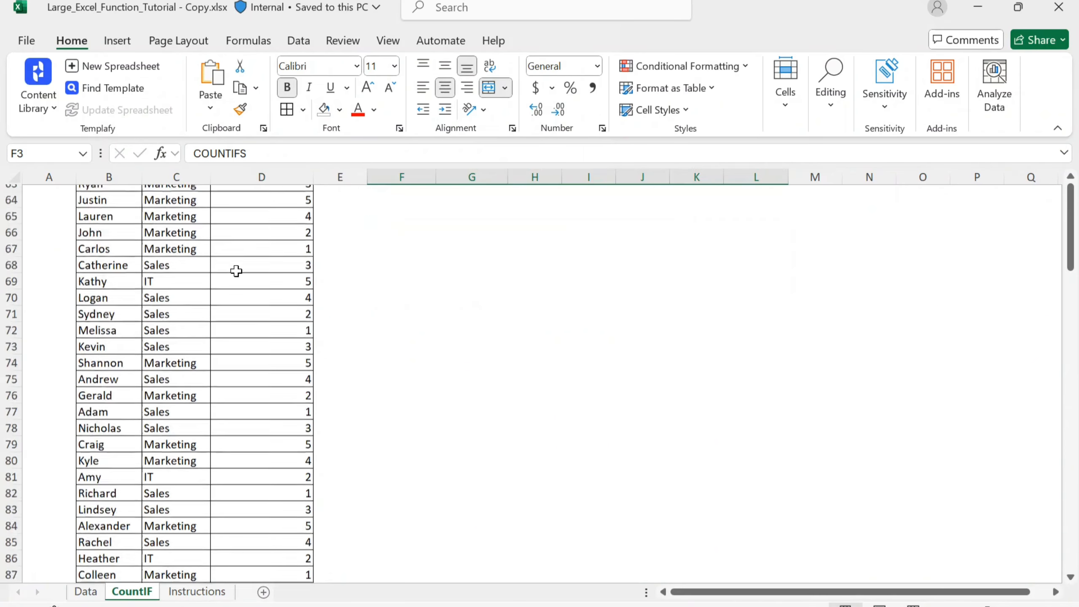
scroll(236, 272, up, 20)
scroll(236, 272, up, 15)
click(602, 320)
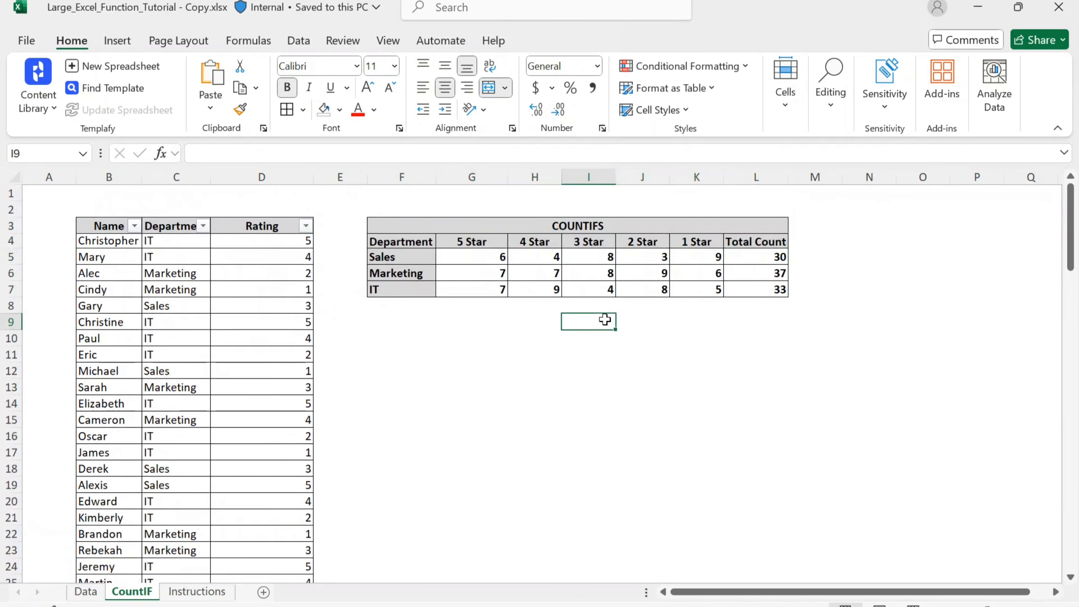
click(479, 256)
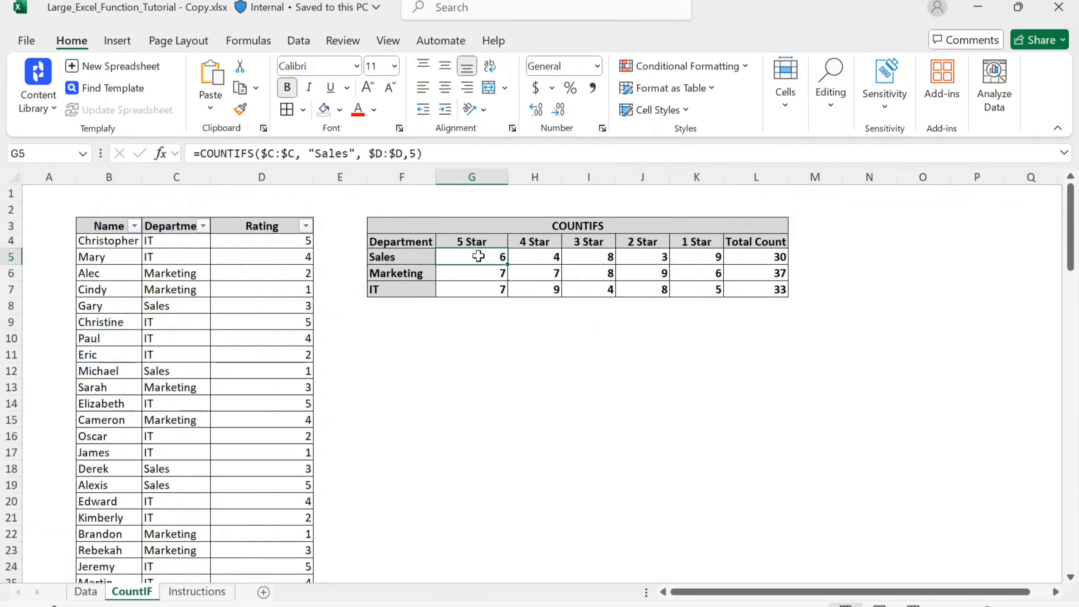
click(754, 280)
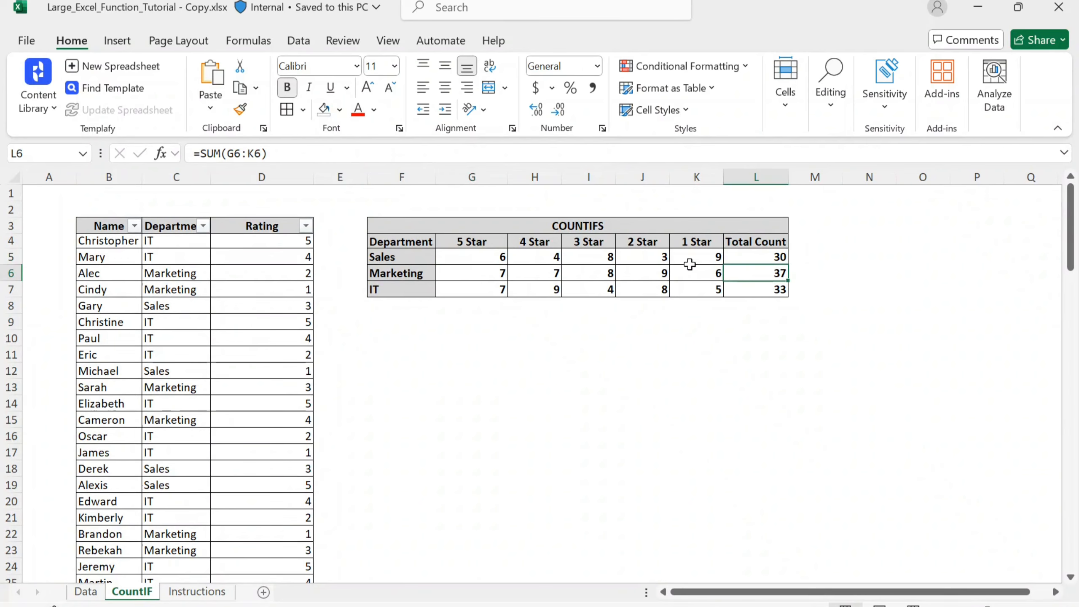
Step: Fill the 5 Star counts for Marketing and IT and the 4 Star count for IT with light blue
click(481, 268)
key(shift+Down)
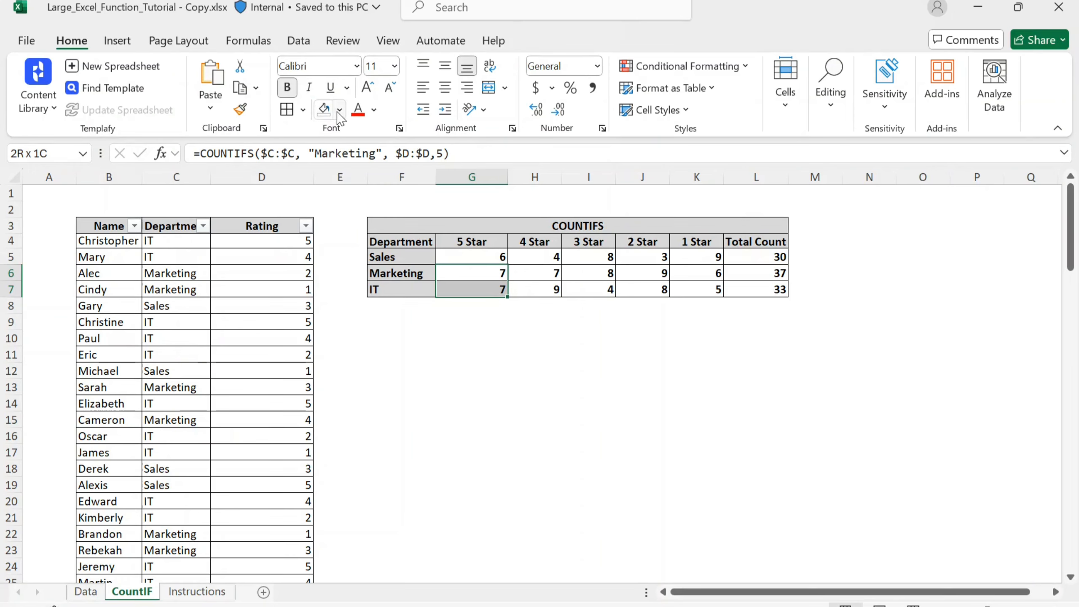
click(324, 109)
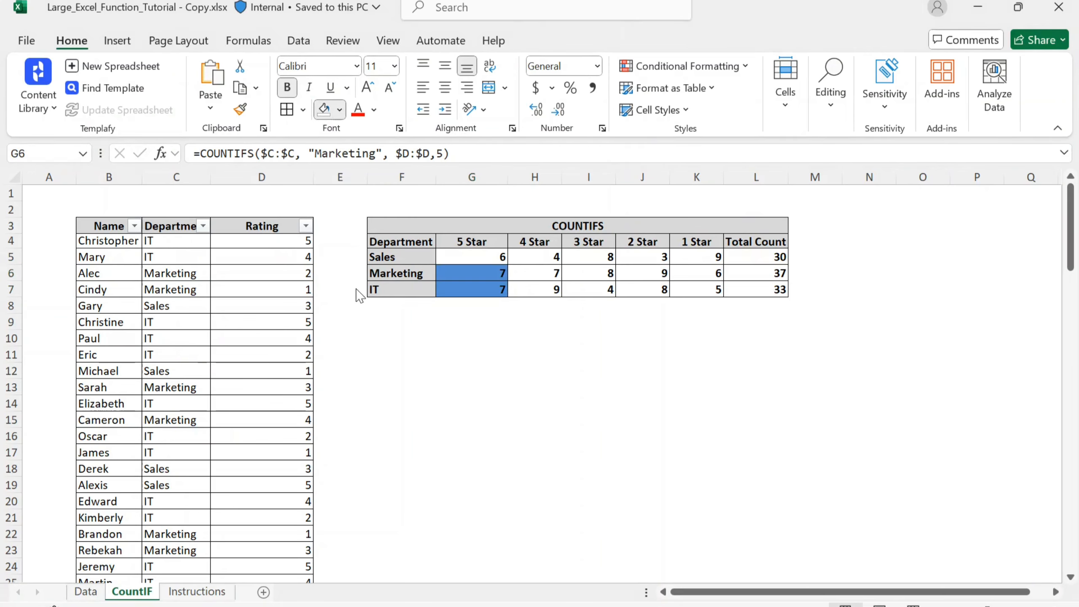
click(363, 216)
key(Right)
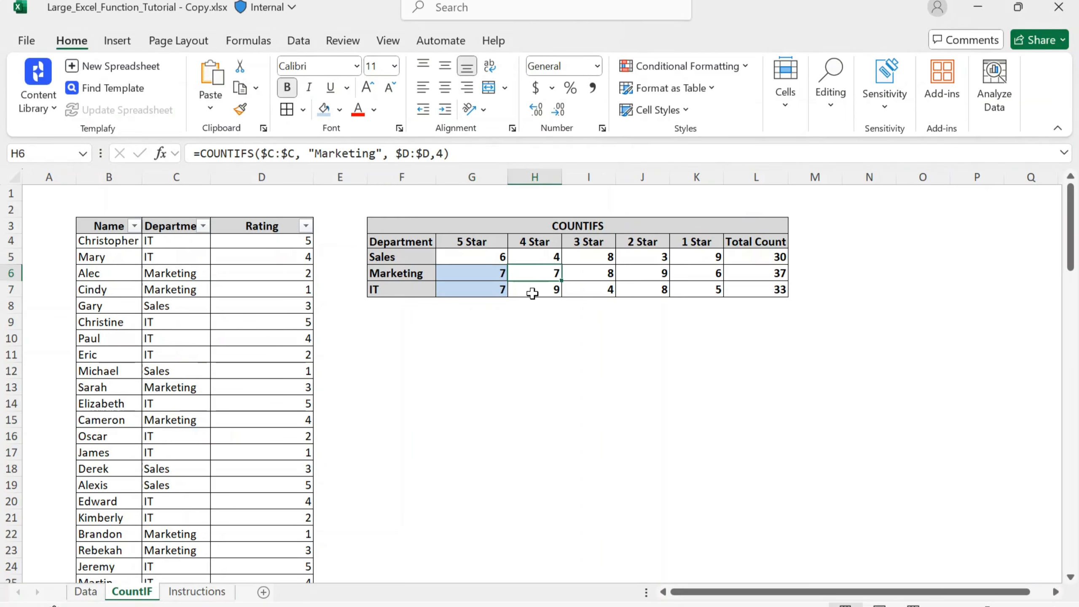
click(533, 292)
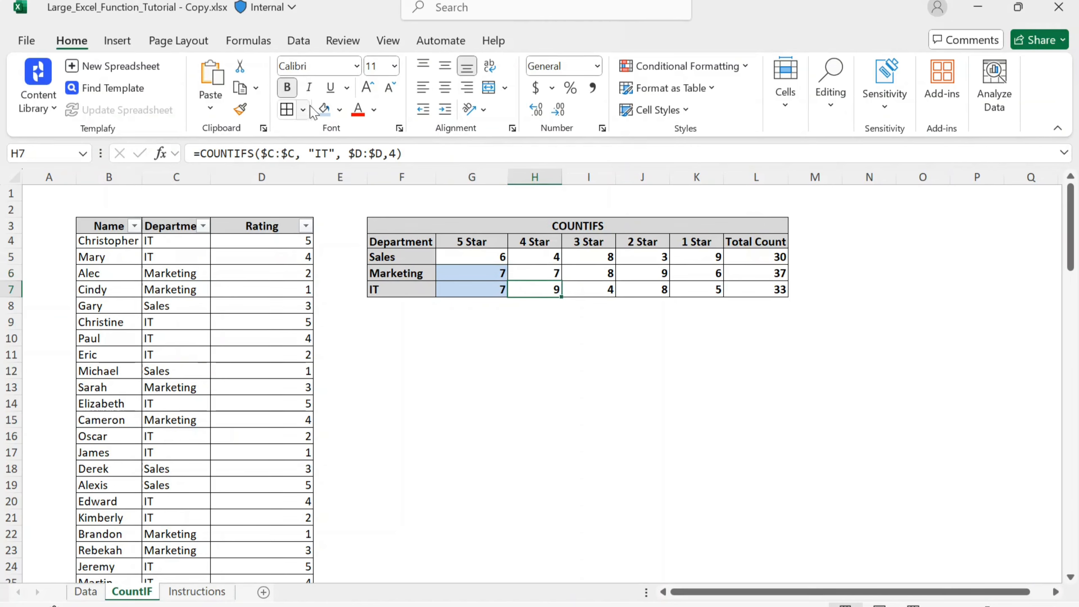
click(323, 109)
Step: Fill the 3 Star counts for Sales and Marketing with light blue
key(Right)
key(Right)
key(Up)
key(Left)
key(shift+Up)
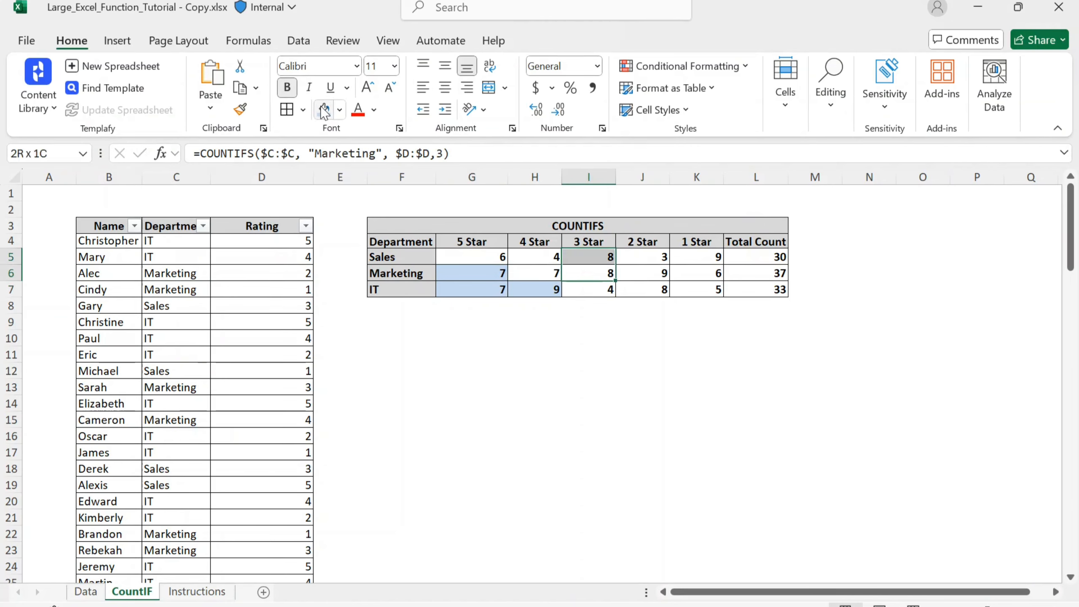
click(324, 110)
Step: Fill the 2 Star counts for Marketing and IT and the 1 Star counts for Sales and Marketing with light blue
key(Right)
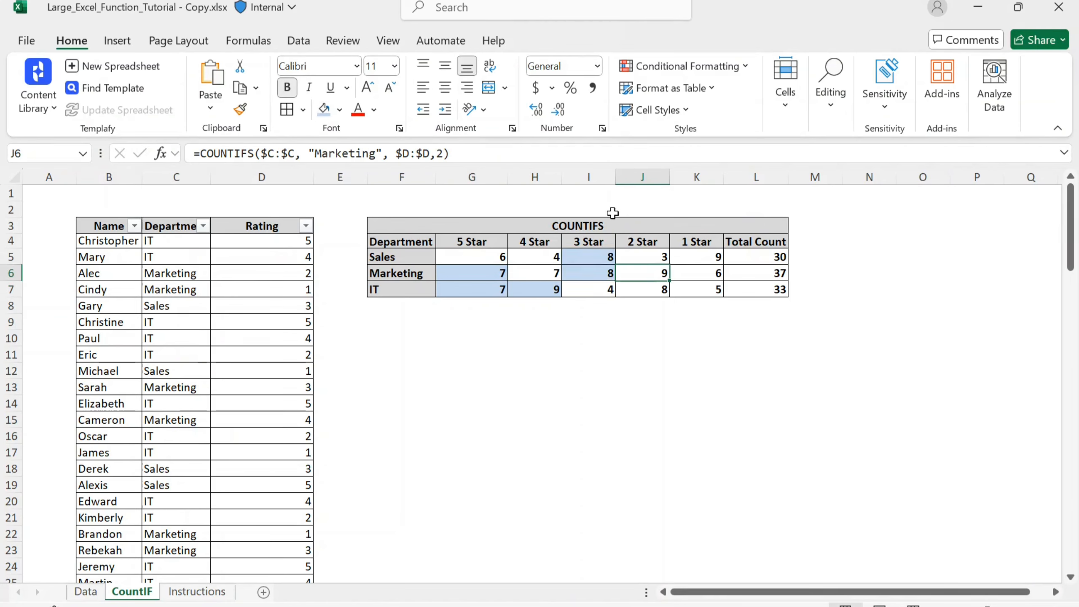
key(Down)
key(shift+Up)
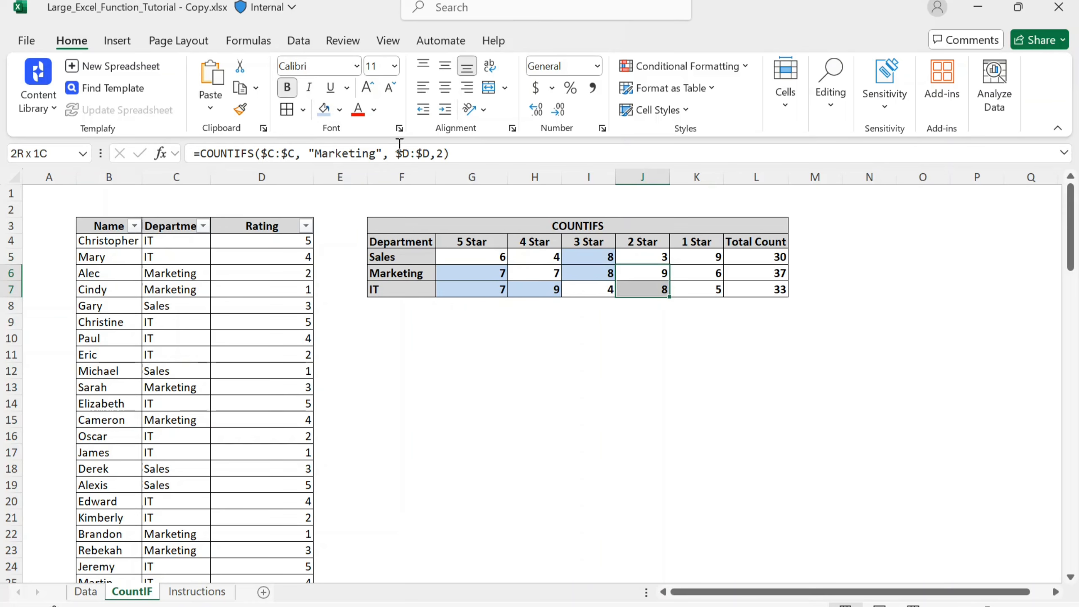
click(325, 110)
key(Right)
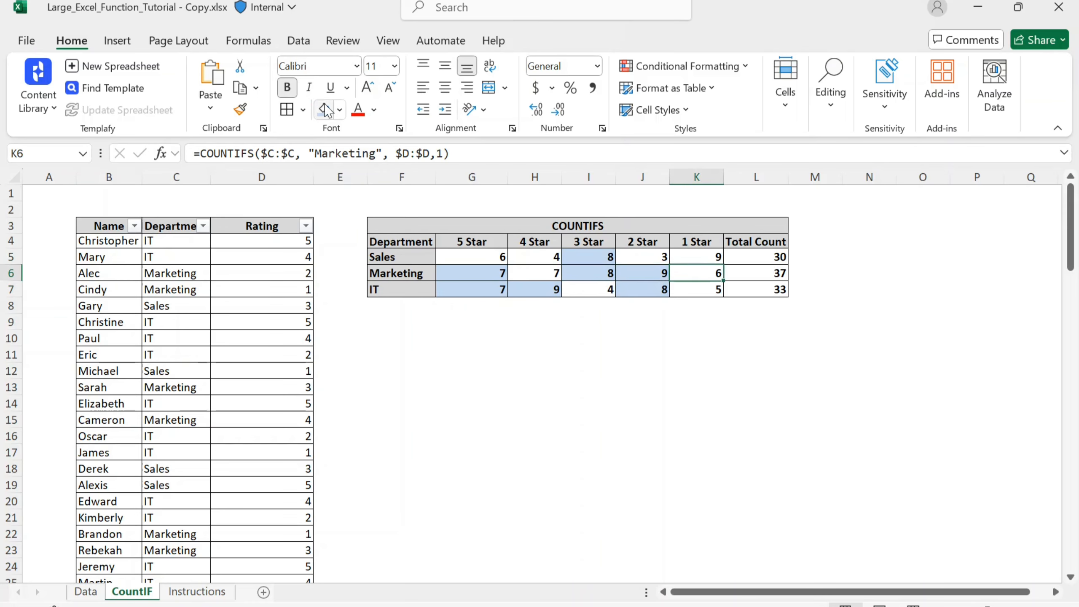
key(shift+Up)
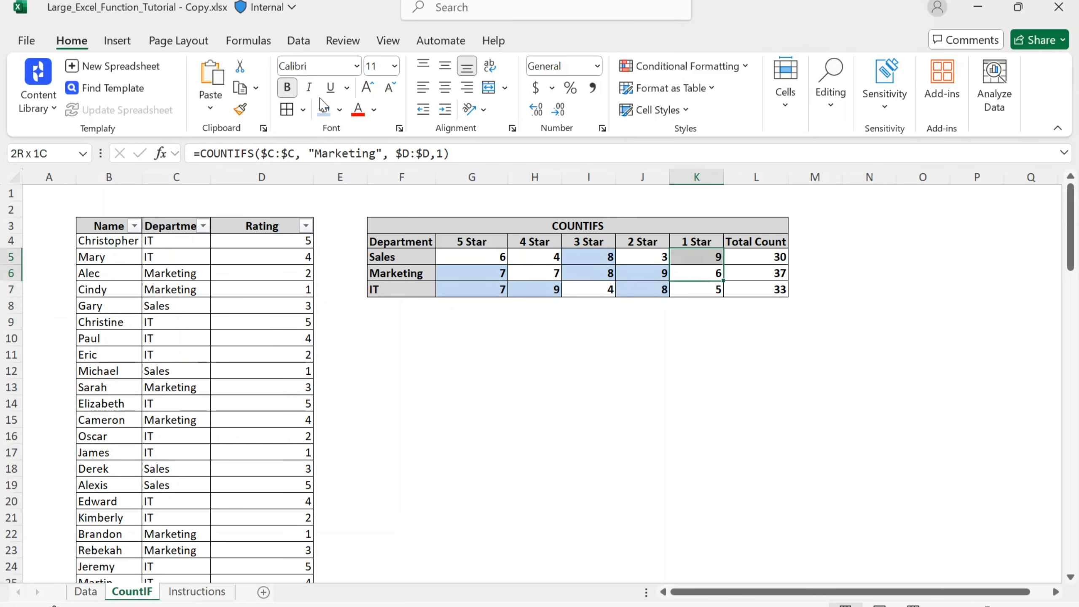
click(324, 106)
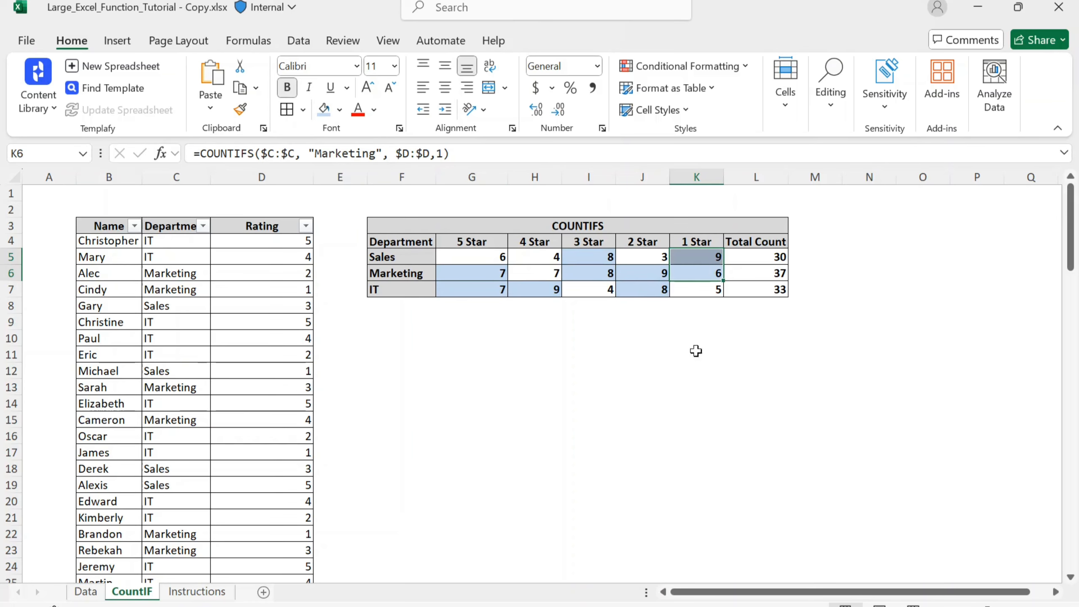
Step: Undo all the light blue fills in the COUNTIFS table
key(ctrl+z)
key(ctrl+z)
key(ctrl+z)
key(ctrl+z)
key(ctrl+z)
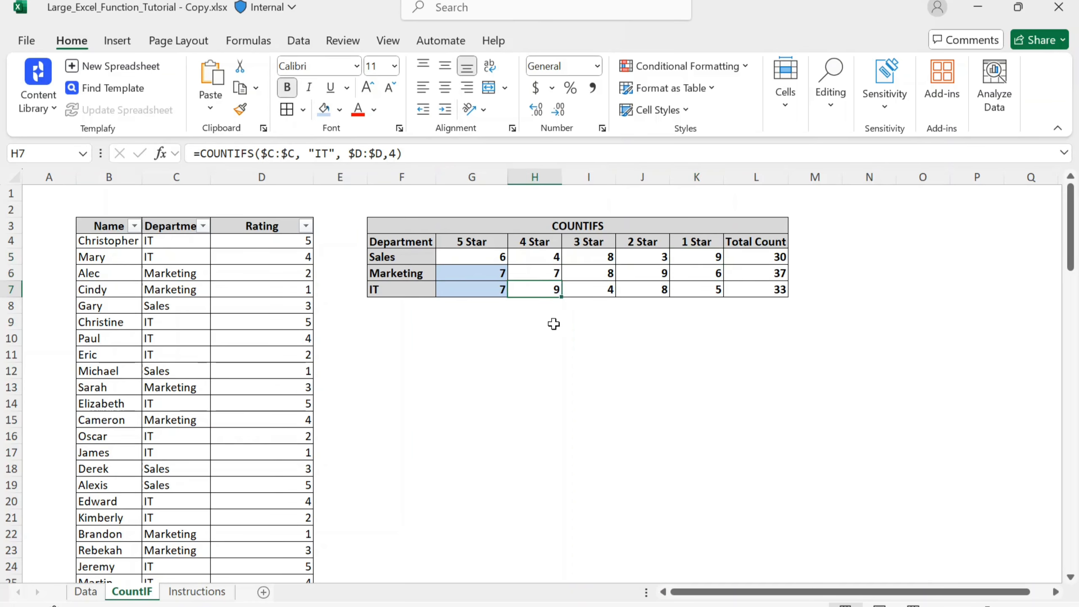
Step: Save the workbook
click(590, 317)
key(ctrl+s)
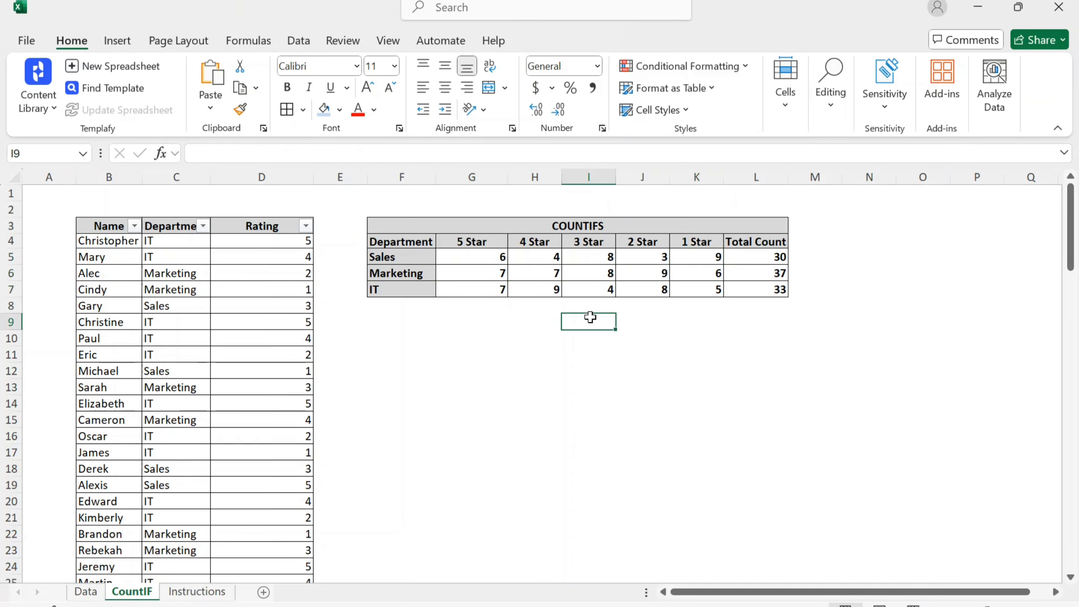
click(711, 313)
Step: Review the COUNTIFS formulas behind the Sales 1 Star count and the 5 Star counts of each department
click(696, 257)
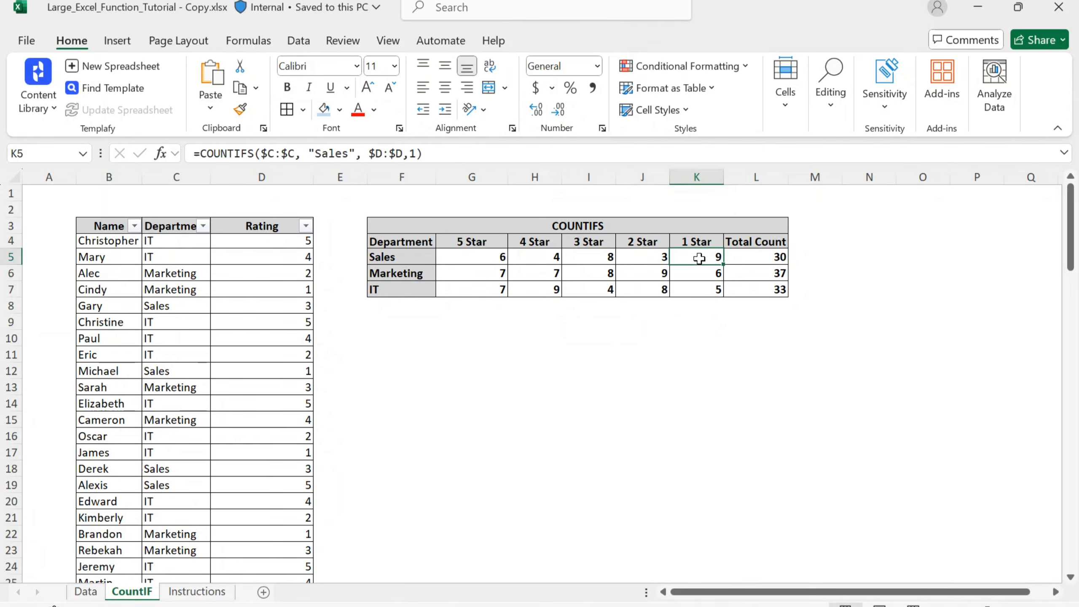
click(476, 268)
click(639, 338)
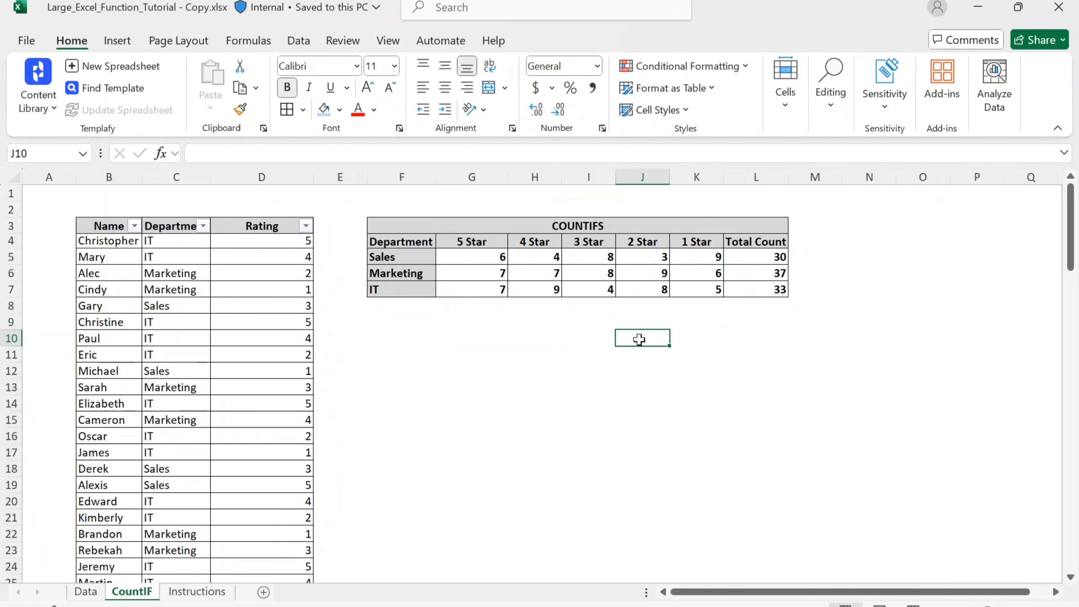
click(535, 338)
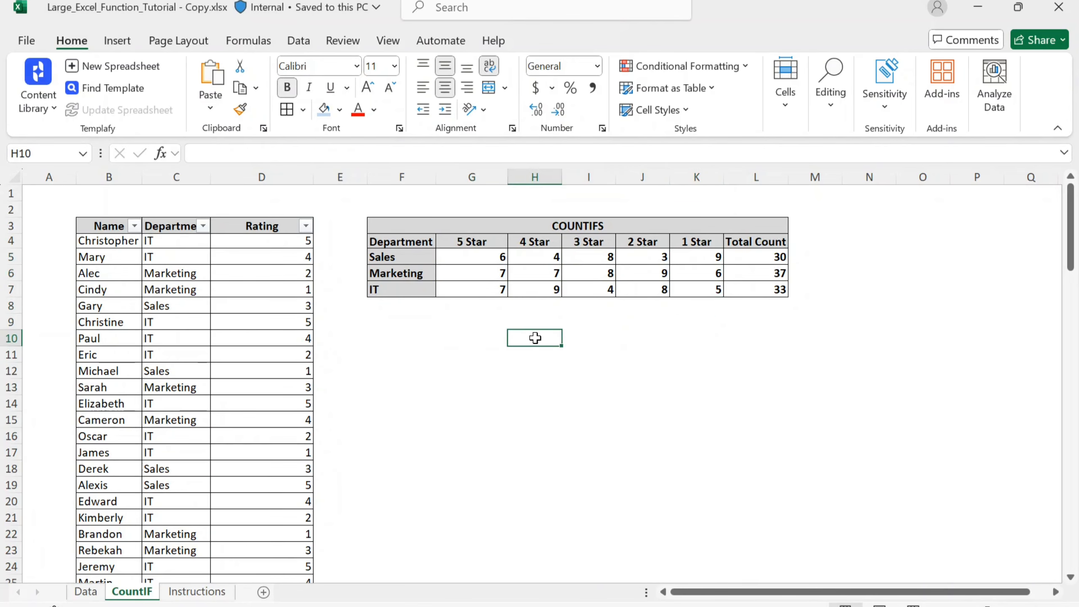
click(496, 255)
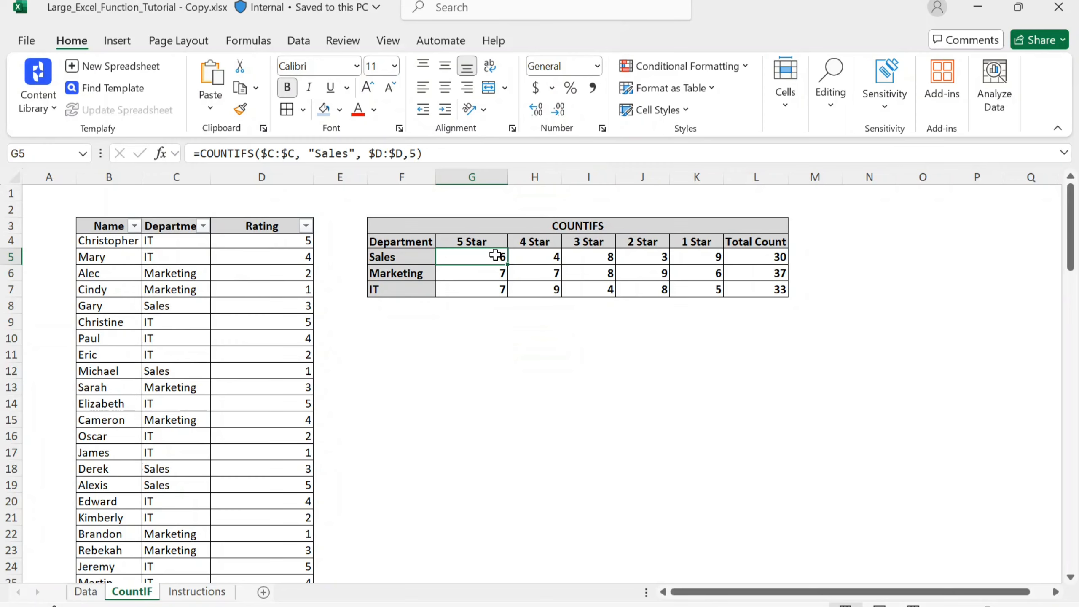
key(Down)
key(Down)
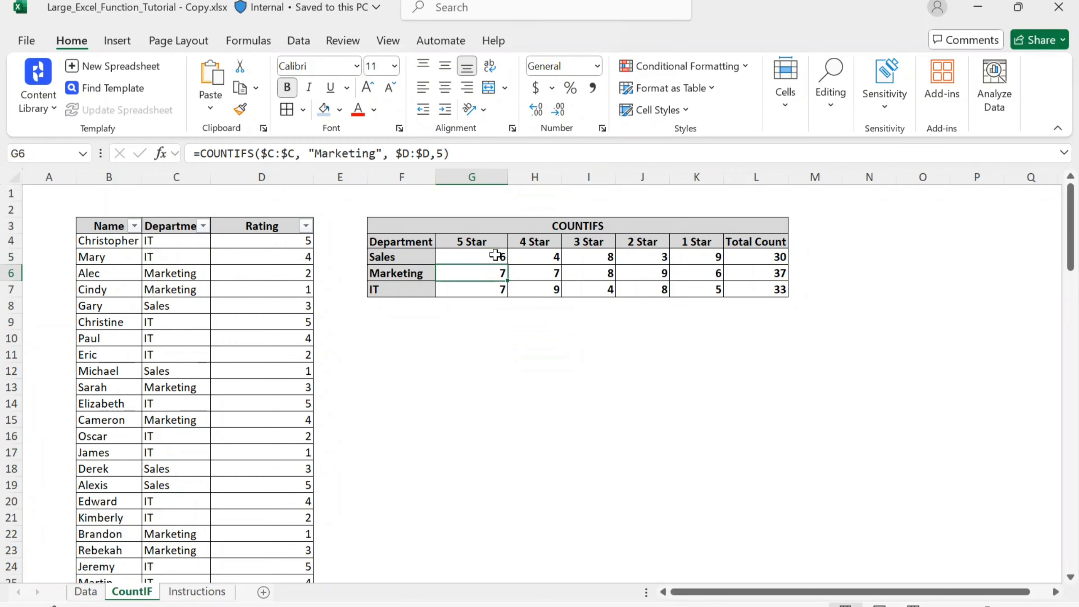
key(Up)
key(Up)
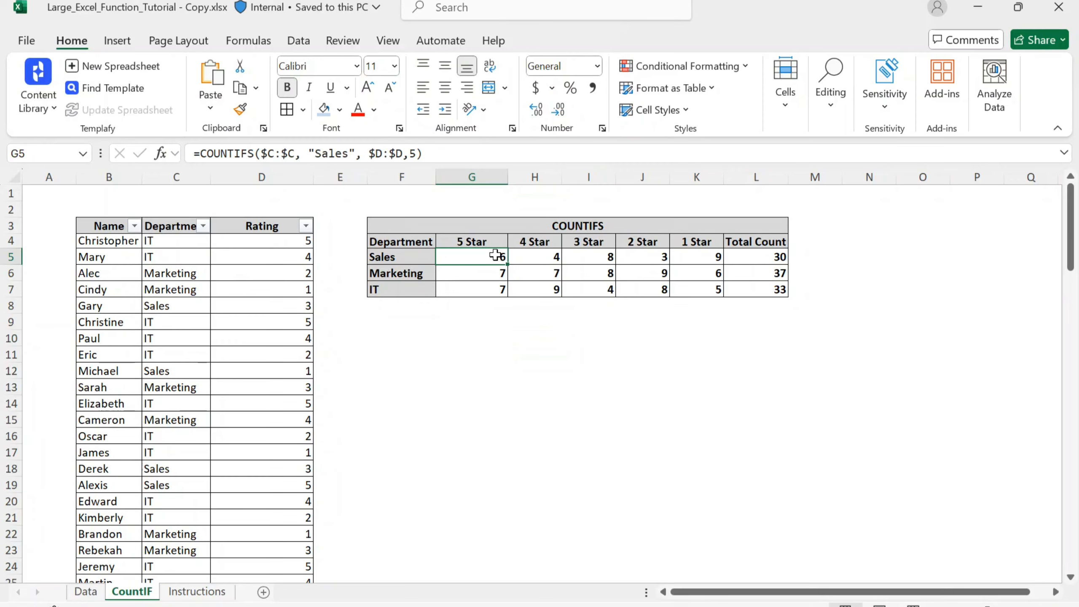
Step: Fill the star rating headers from 5 Star to 1 Star (G4:K4) with yellow
click(470, 240)
key(shift+Right)
key(shift+Right)
key(shift+Right)
key(shift+Right)
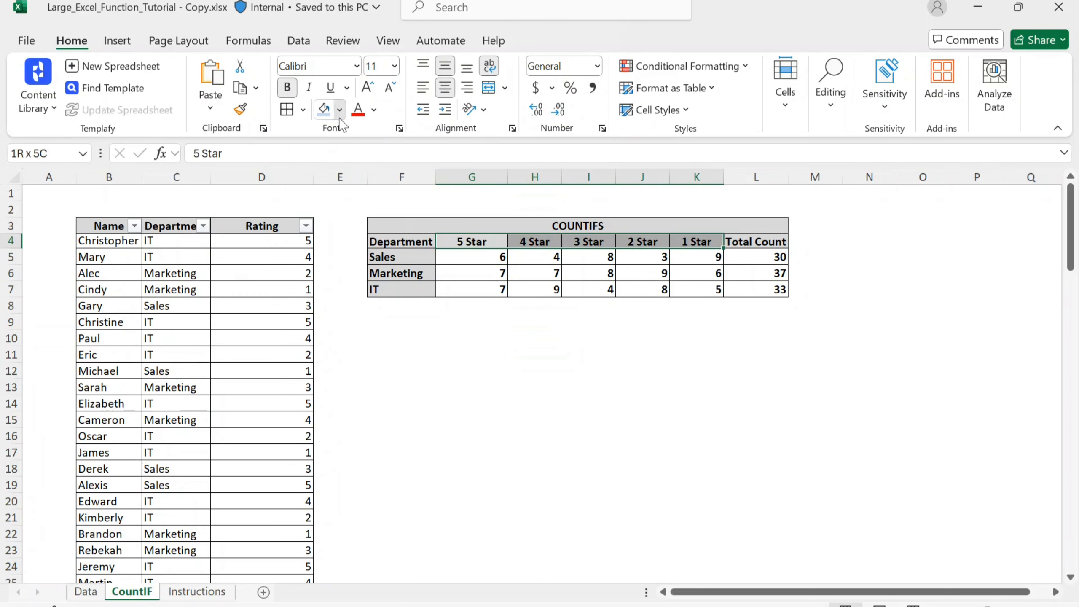
click(327, 110)
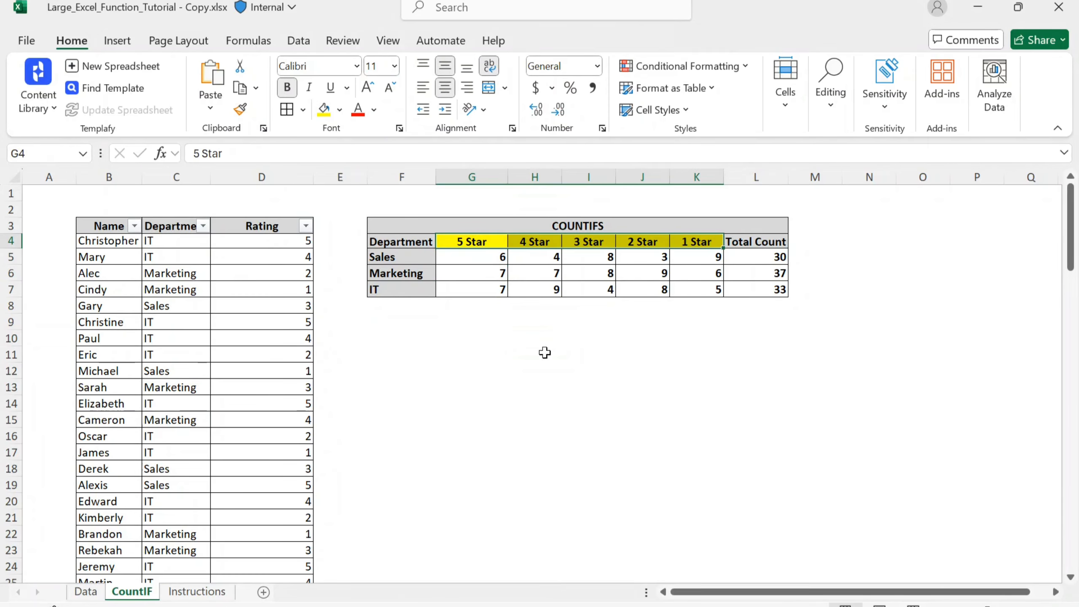
click(532, 345)
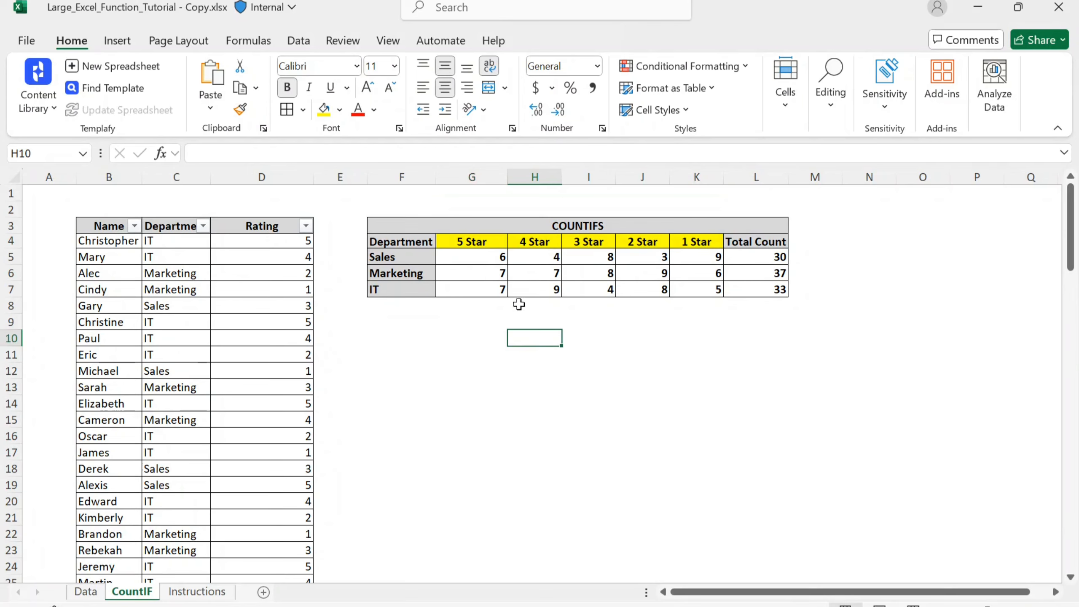
Step: Start a new COUNTIFS formula in the Sales 5 Star cell (G5) with range C:C and criterion F5
click(477, 254)
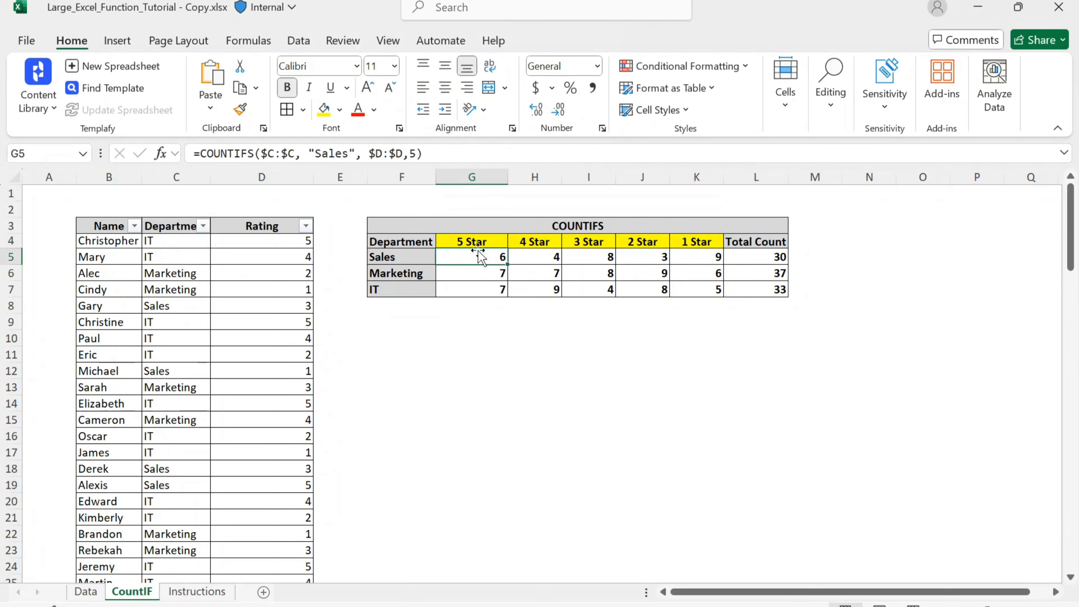
text(=coun)
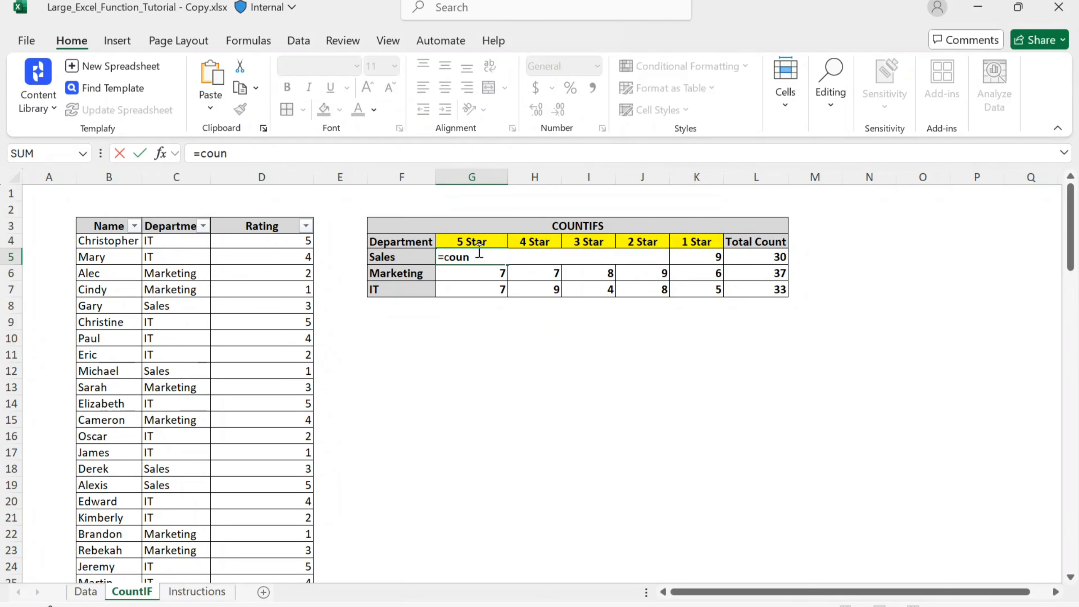
text(ifs()
key(BackSpace)
key(BackSpace)
key(Down)
key(Tab)
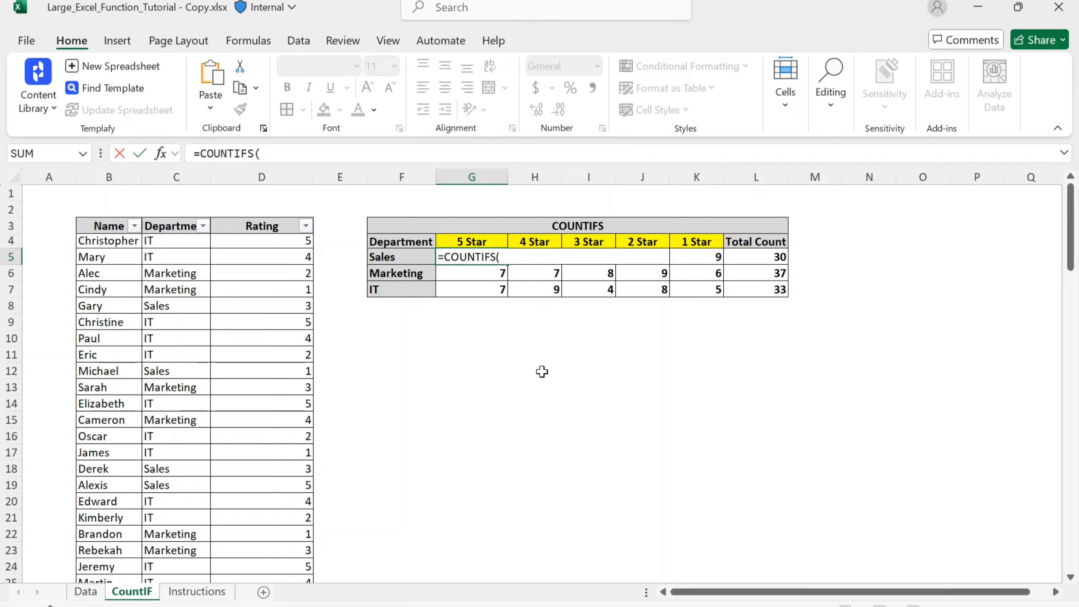
click(166, 175)
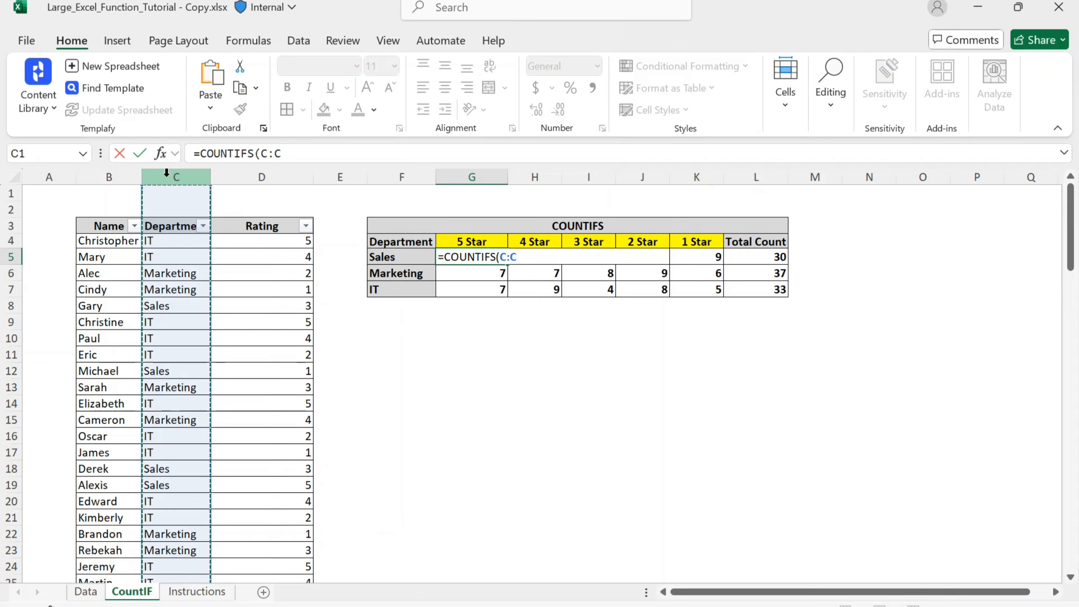
text(,)
click(408, 256)
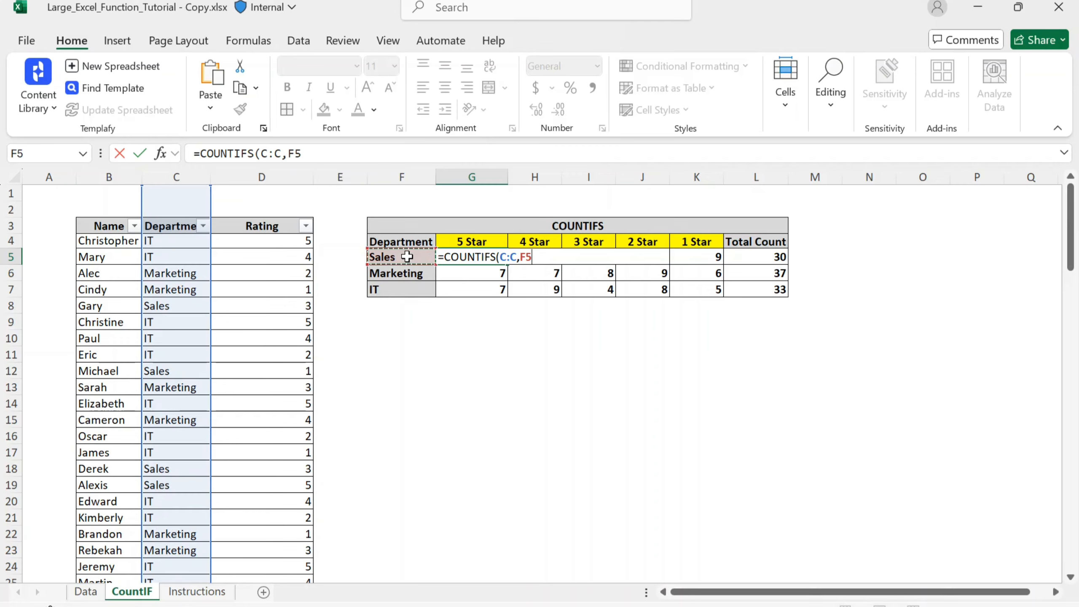
Step: Complete the G5 formula with the second range D:D and the criterion "5"
text(,)
click(276, 169)
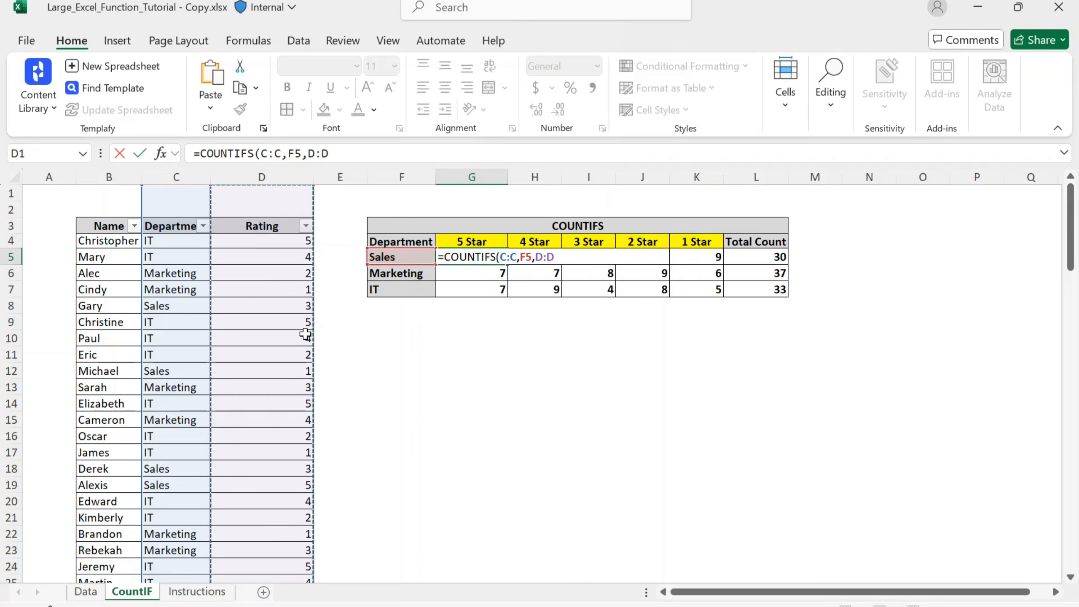
text(,"5)
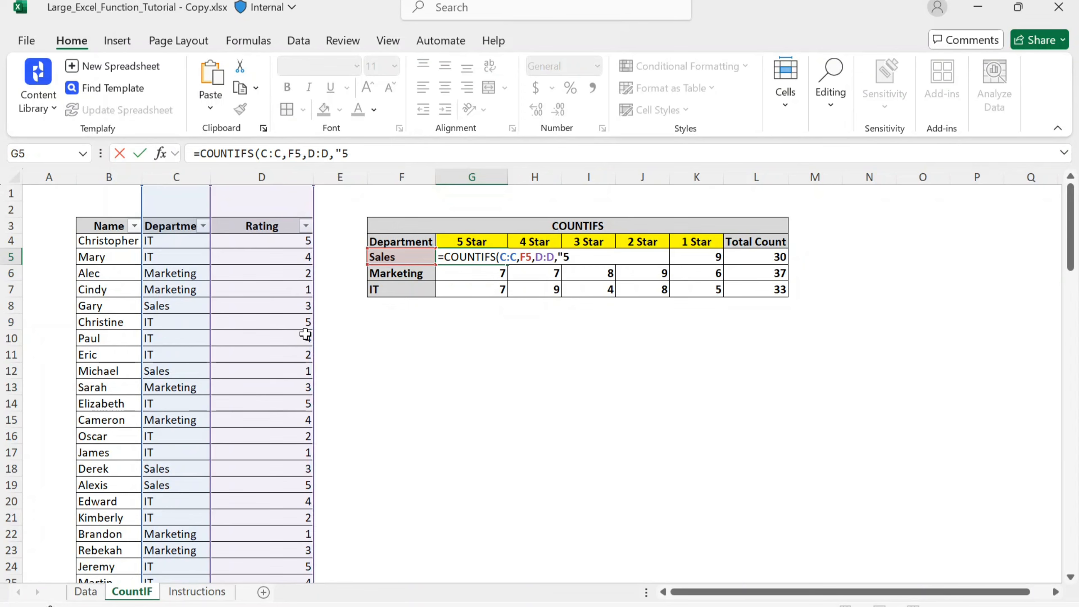
key(Return)
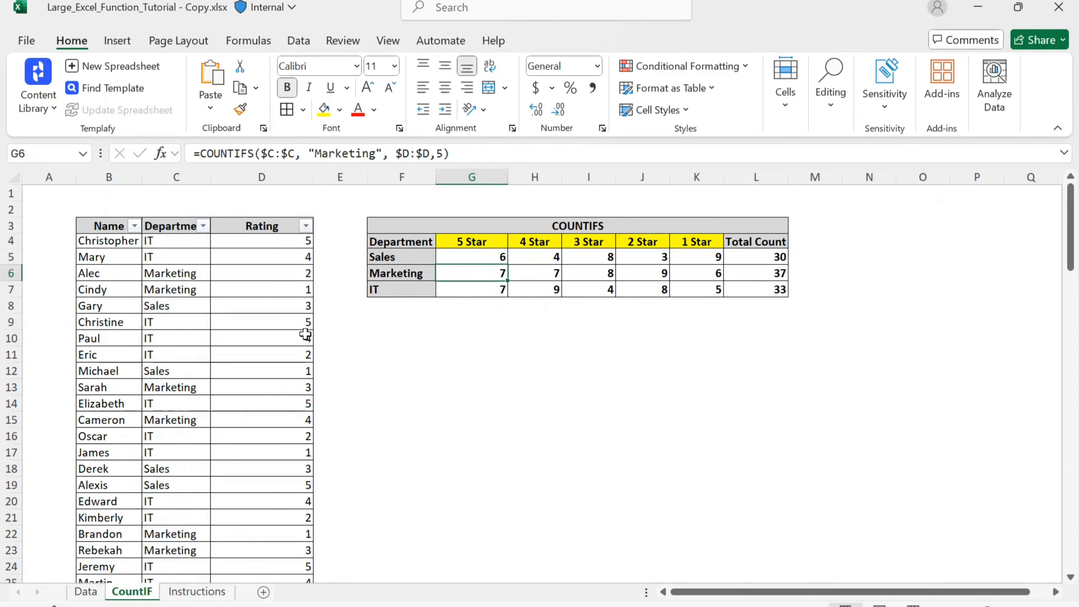
Step: Lock the references in the G5 formula as $C:$C, $F5 and $D:$D
key(Up)
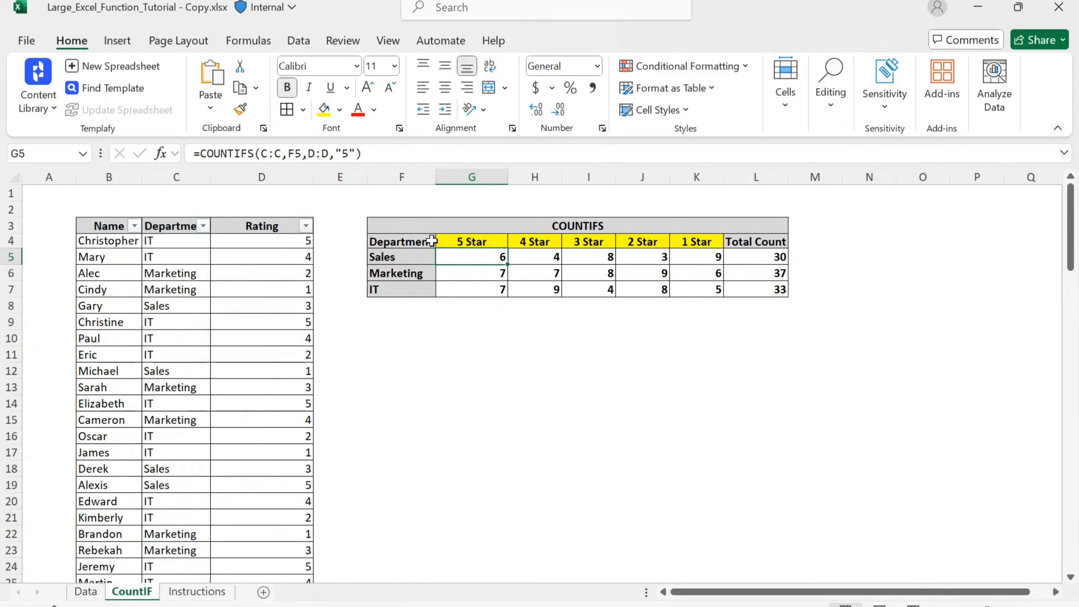
click(274, 155)
key(F4)
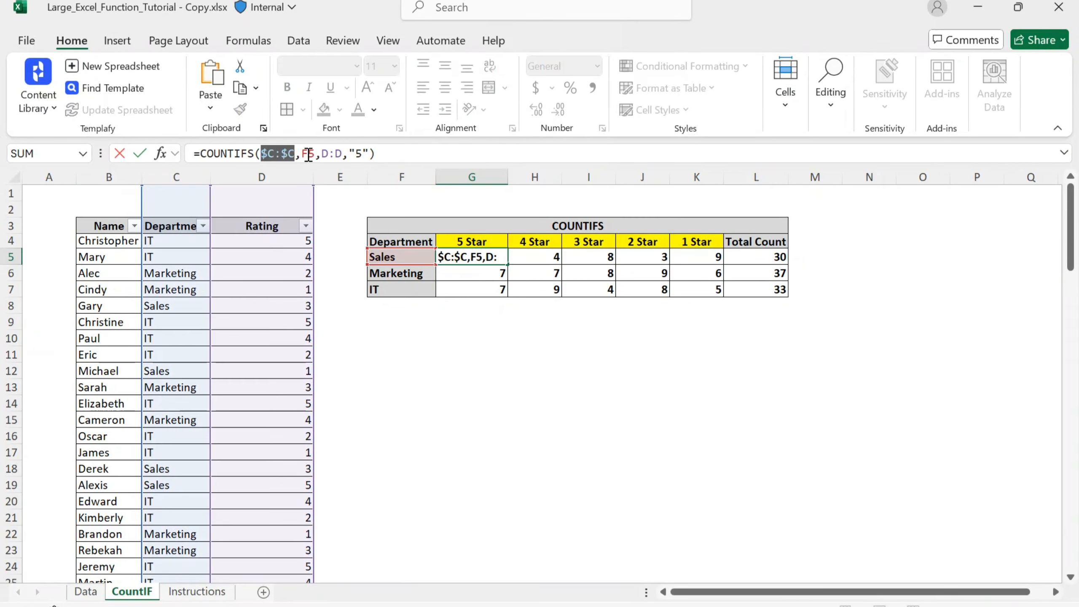
click(323, 154)
key(F4)
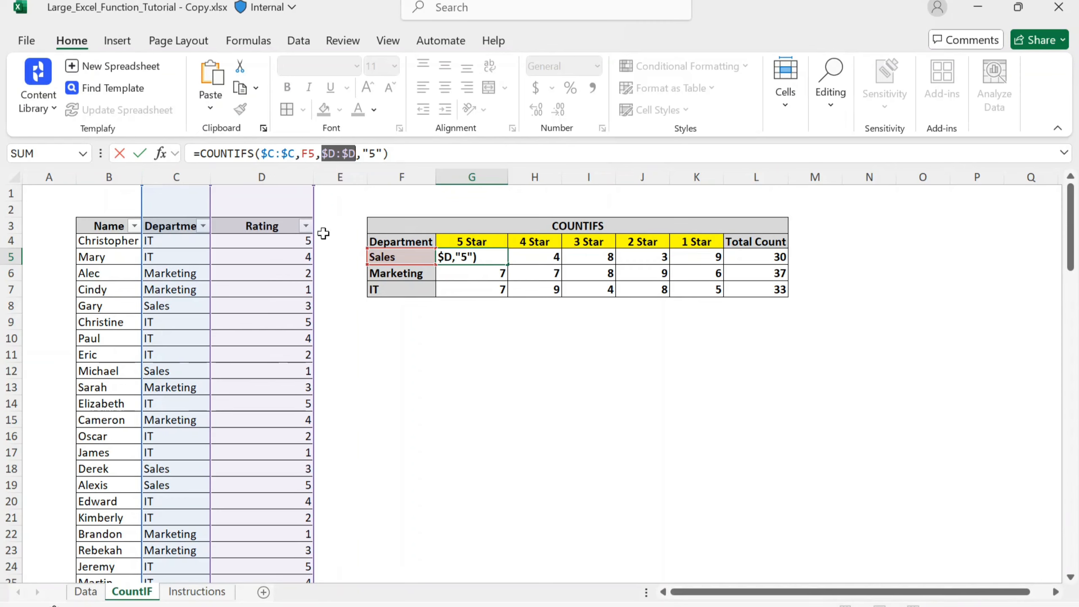
click(314, 149)
key(F4)
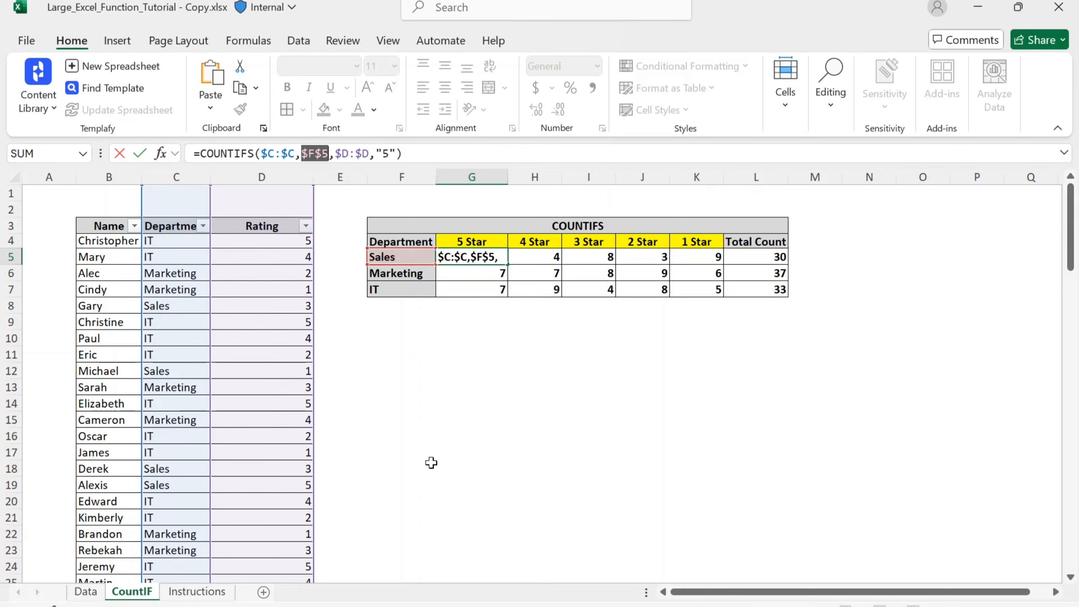
key(F4)
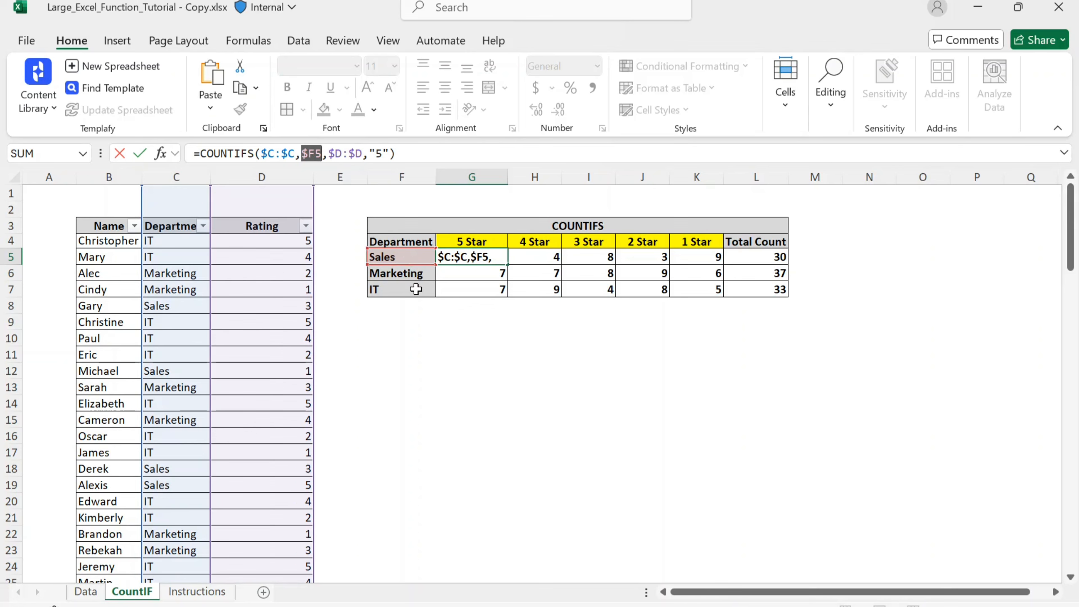
key(Return)
Step: Clear the Marketing and IT 5 Star counts (G6:G7) and fill the G5 formula down into them
key(Up)
key(shift+Down)
key(shift+Down)
key(Down)
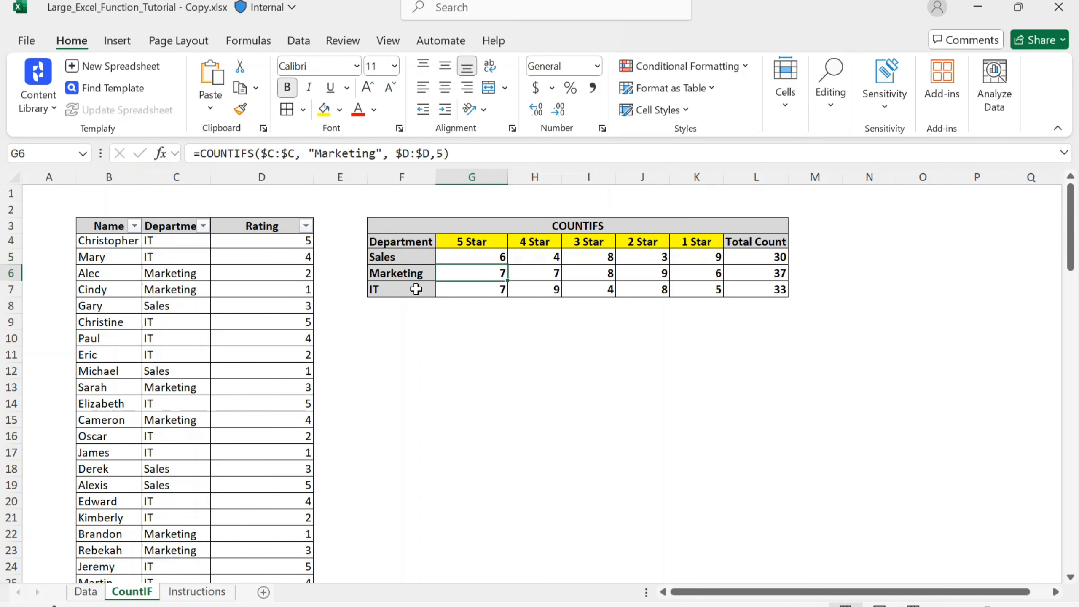
key(shift+Down)
key(Delete)
key(Up)
key(shift+Down)
key(shift+Down)
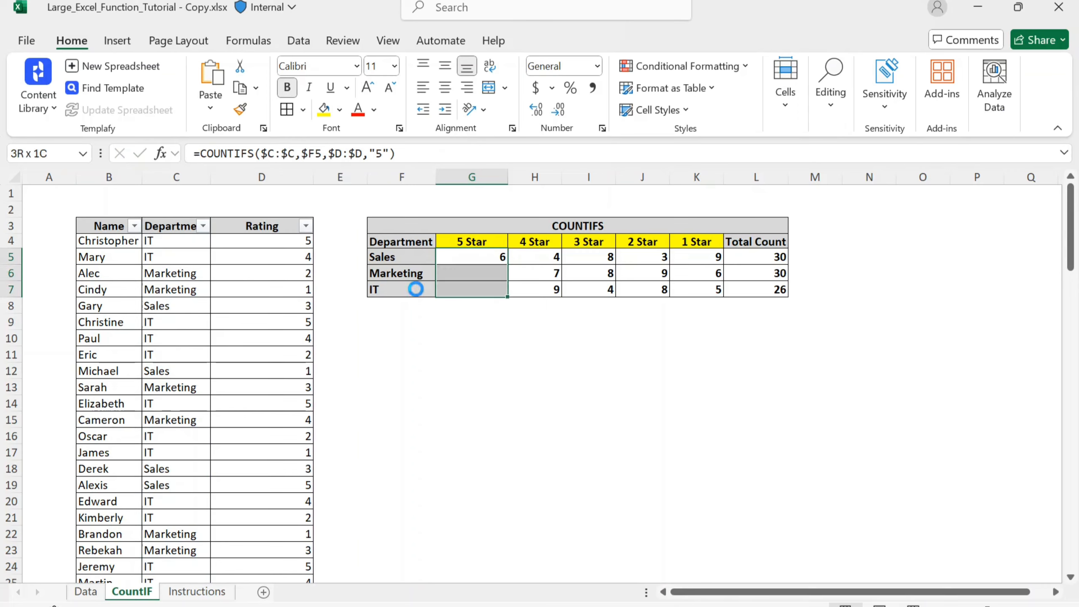
key(ctrl+d)
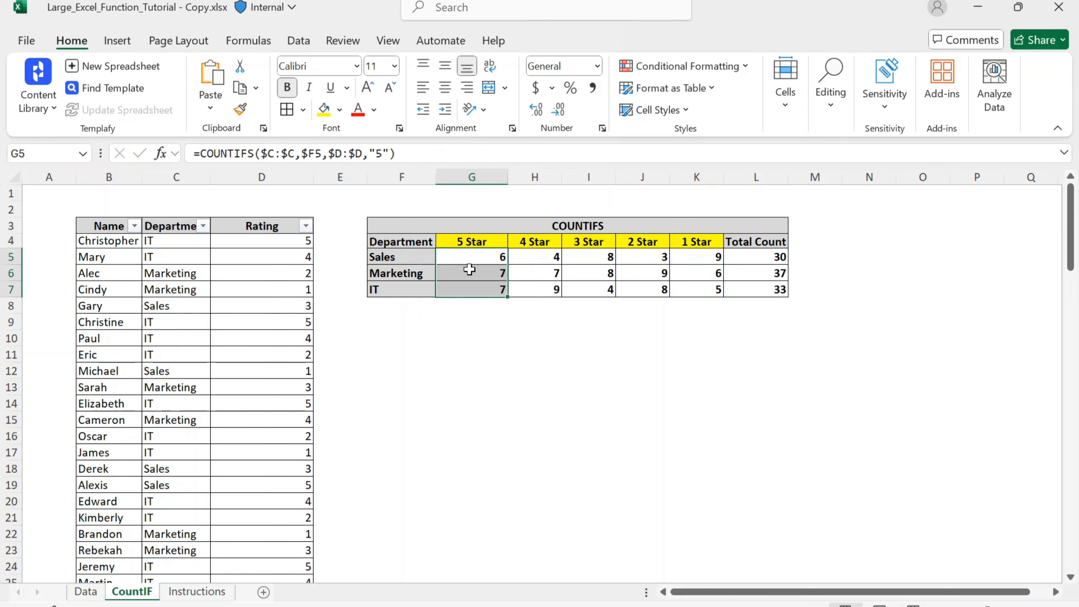
Step: Apply the G5 formula to all department star counts in G5:K7
key(shift+Up)
key(shift+Up)
key(shift+Down)
key(shift+Down)
key(ctrl+shift+Right)
key(shift+Left)
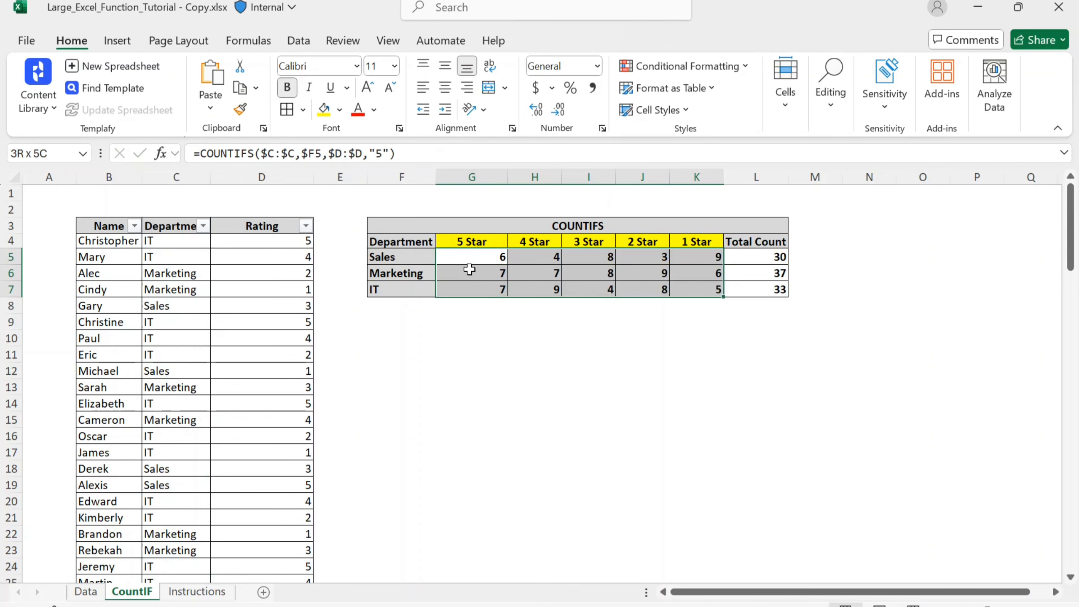
key(F2)
key(ctrl+Return)
Step: Set the rating criterion to "4" in the 4 Star formulas (H5:H7)
key(Right)
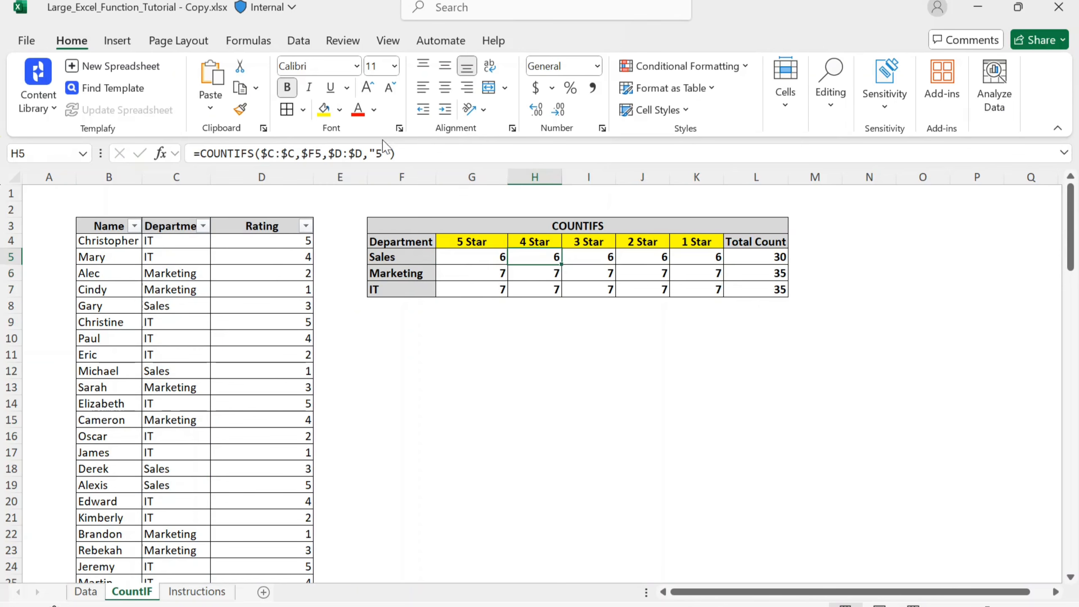
click(379, 152)
key(BackSpace)
text(4)
key(ctrl+Return)
Step: Set the rating criterion of the Sales 3 Star formula (I5) to "3" and fill it down to I7
key(Right)
click(377, 152)
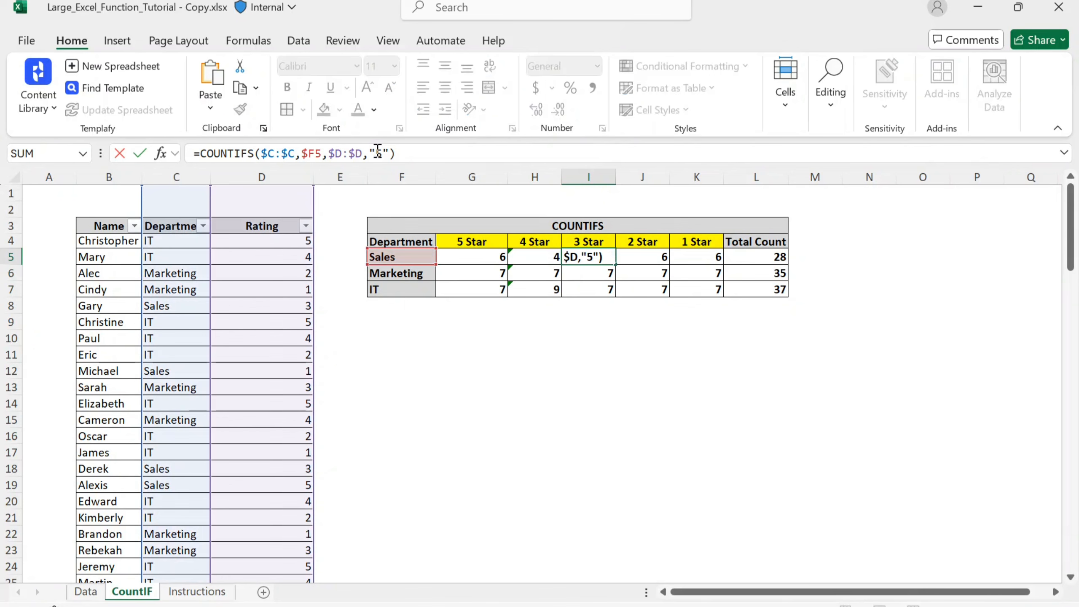
key(BackSpace)
key(ctrl+Return)
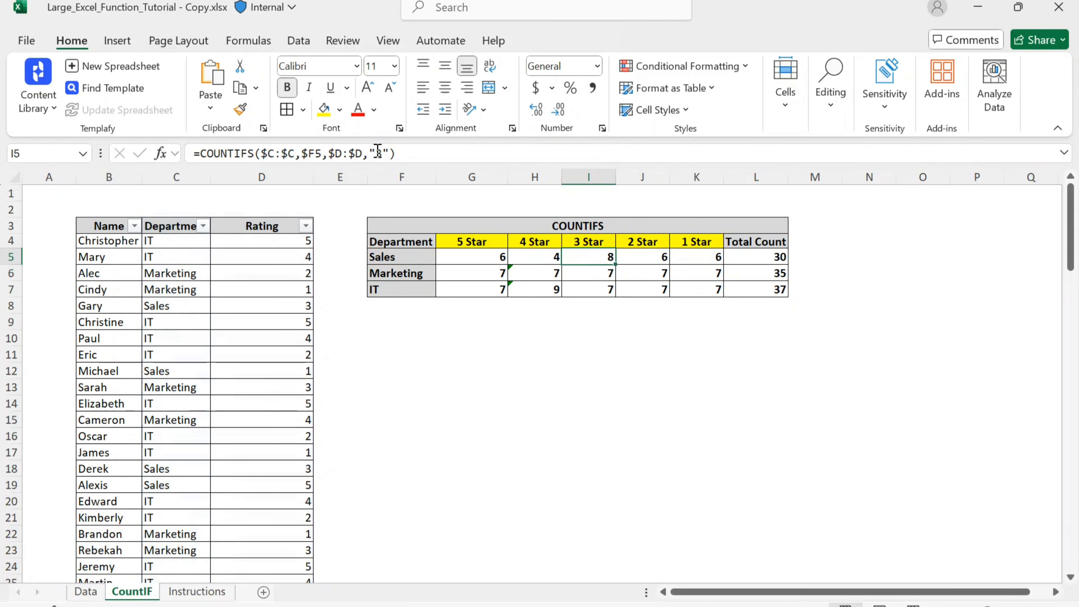
key(shift+Down)
key(shift+Down)
key(ctrl+d)
Step: Set the rating criterion of the Sales 2 Star formula (J5) to "2" and fill it down to J7
key(Right)
click(377, 151)
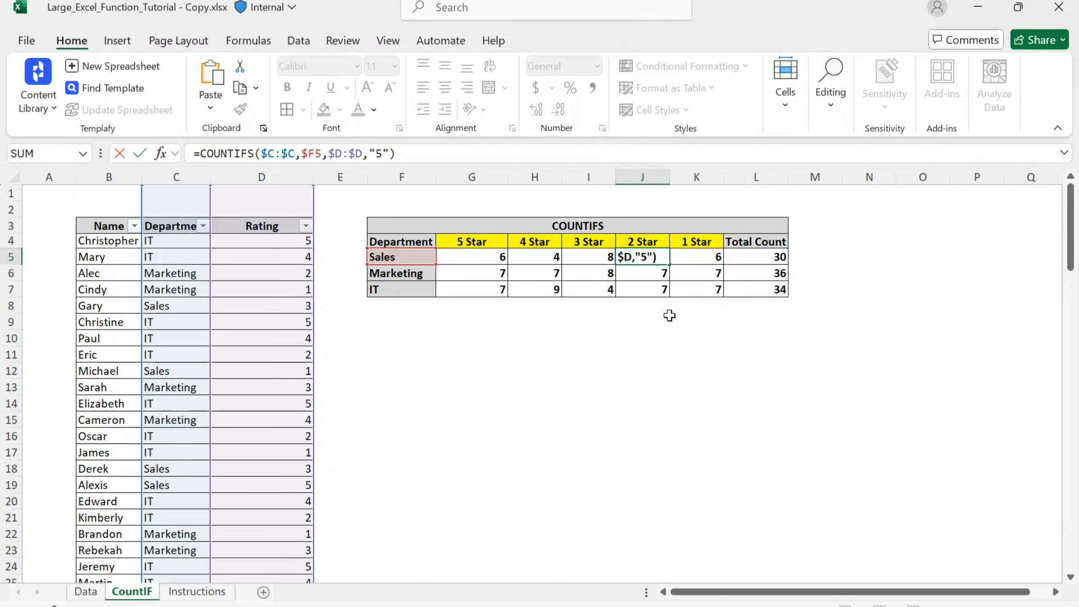
key(BackSpace)
key(ctrl+Return)
key(shift+Down)
key(shift+Down)
key(ctrl+d)
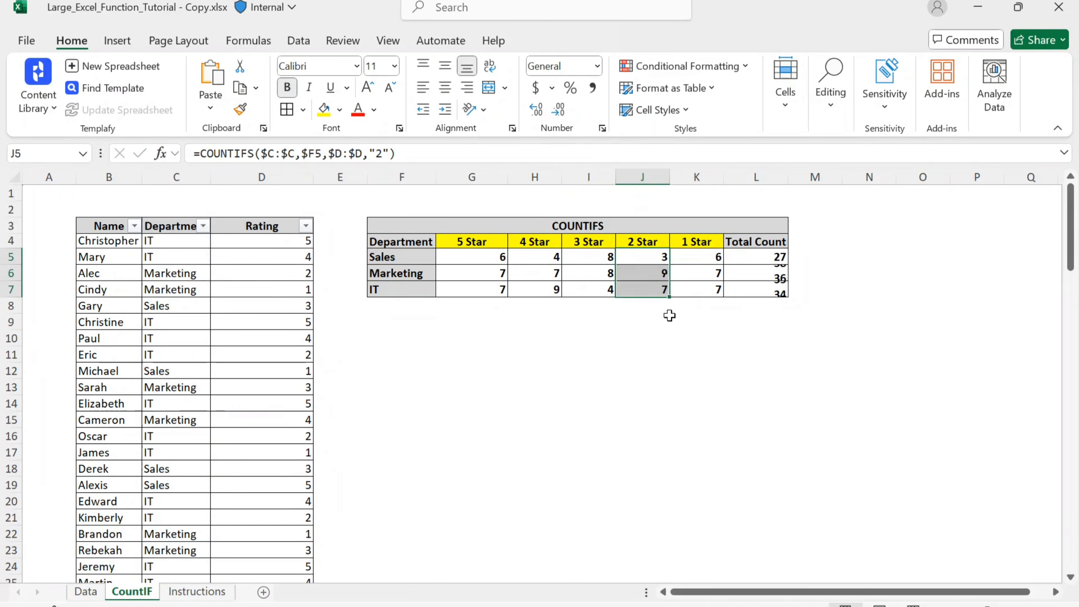
Step: Set the rating criterion of the Sales 1 Star formula (K5) to "1" and fill it down to K7
key(Right)
click(382, 157)
key(BackSpace)
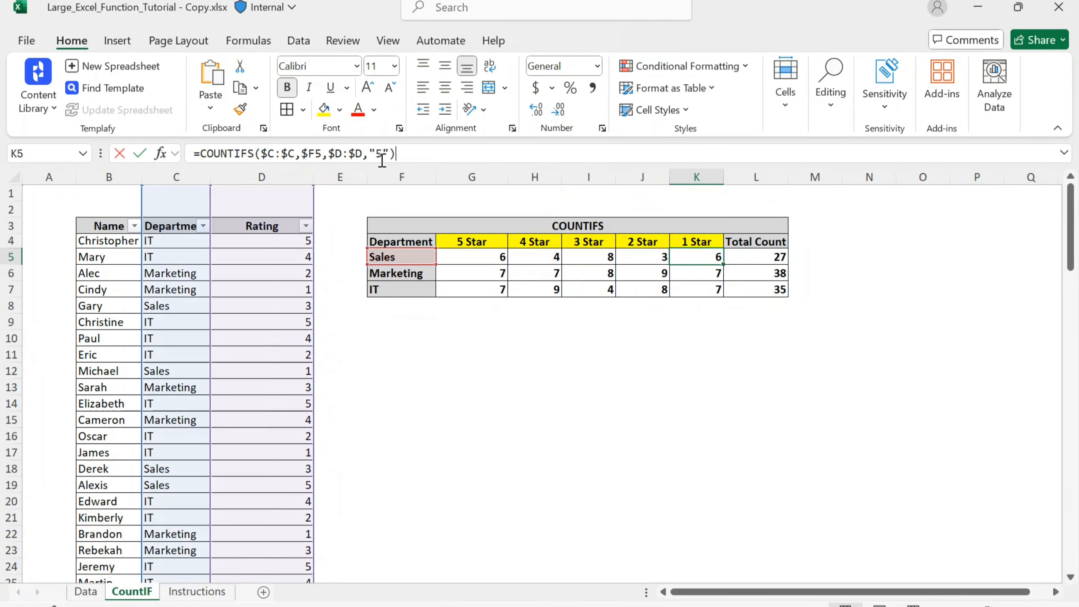
text(1)
key(Return)
key(Up)
key(shift+Down)
key(shift+Down)
key(ctrl+d)
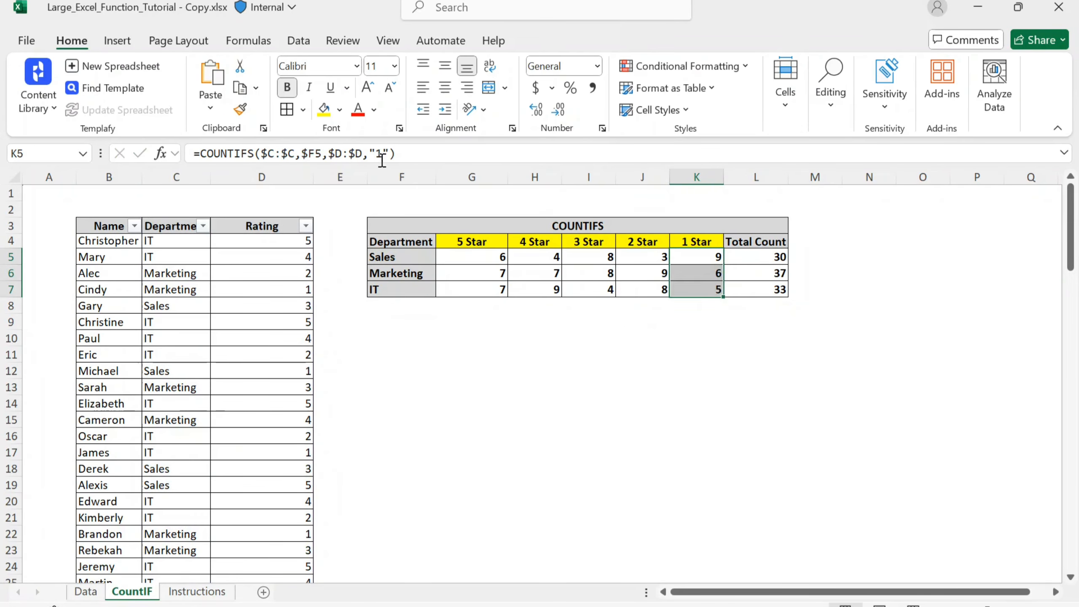
key(Down)
Step: Remove the word Star from the rating headers in G4:K4, leaving only the numbers 5, 4, 3, 2 and 1
click(460, 283)
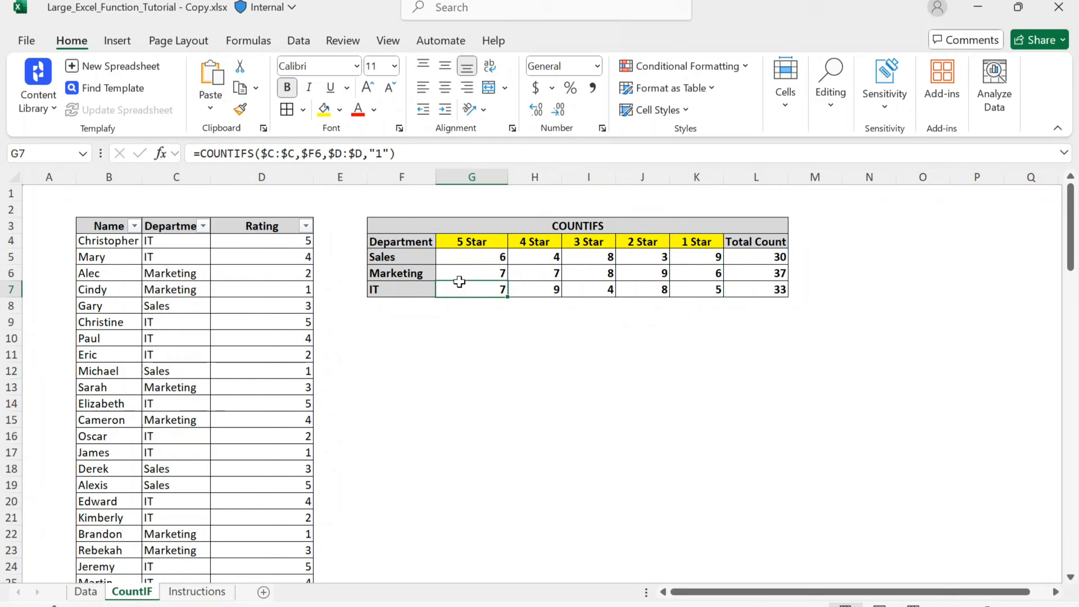
click(467, 236)
key(F2)
key(Home)
key(Right)
key(Delete)
key(Delete)
key(Delete)
key(Delete)
key(Delete)
key(Tab)
key(F2)
key(Home)
key(Right)
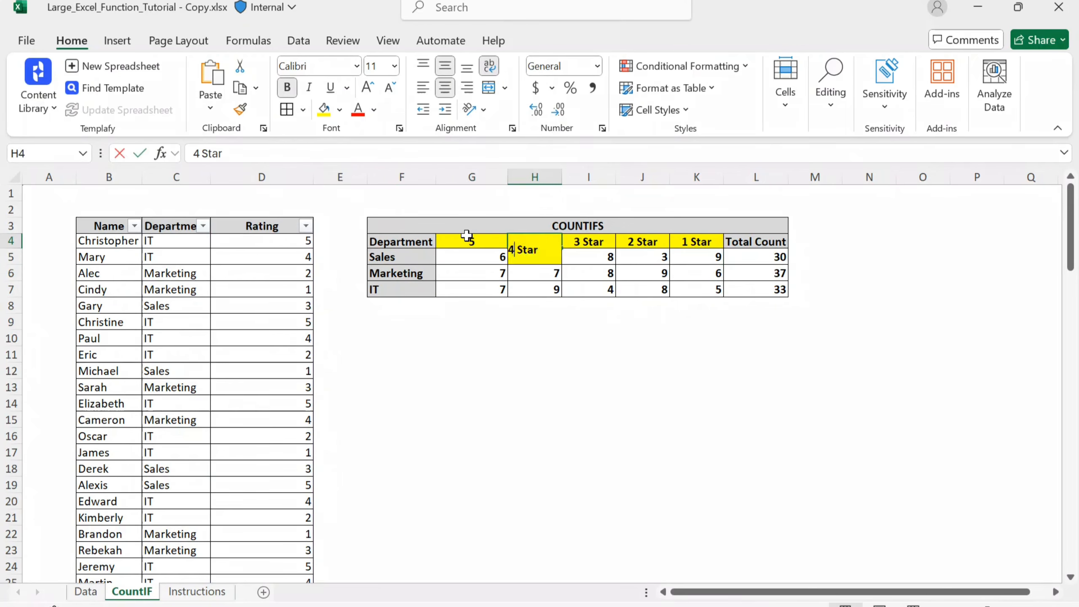
key(Delete)
key(Delete)
key(Delete)
key(Delete)
key(Delete)
key(Tab)
key(F2)
key(Home)
key(Right)
key(Delete)
key(Delete)
key(Delete)
key(Delete)
key(Delete)
key(Tab)
key(F2)
key(Home)
key(Right)
key(Delete)
key(Delete)
key(Delete)
key(Delete)
key(Delete)
key(Tab)
key(F2)
key(Home)
key(Right)
key(Delete)
key(Delete)
key(Delete)
key(Delete)
key(Delete)
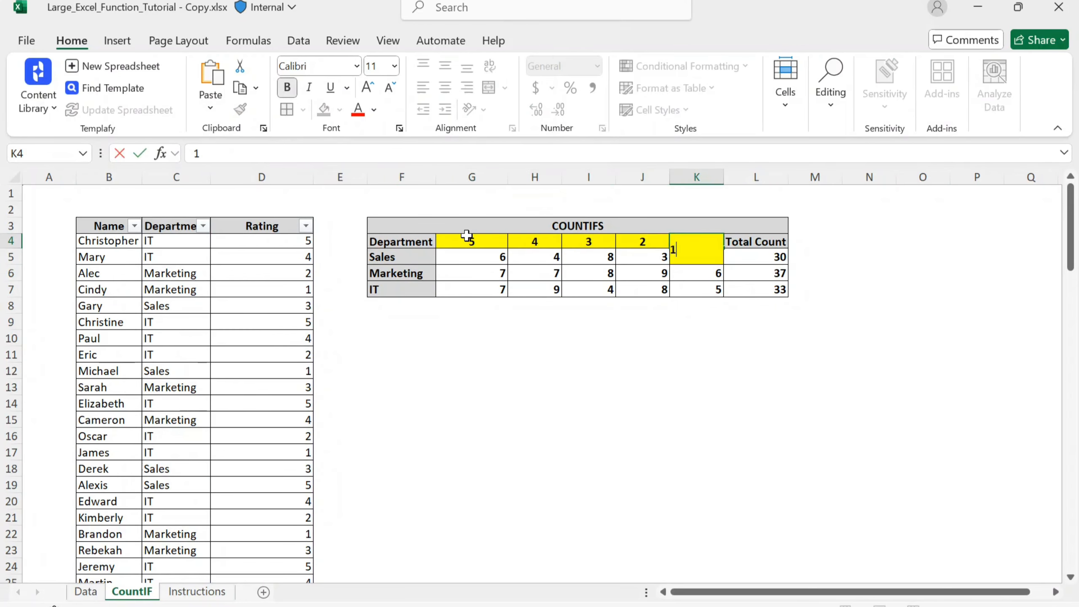
key(Return)
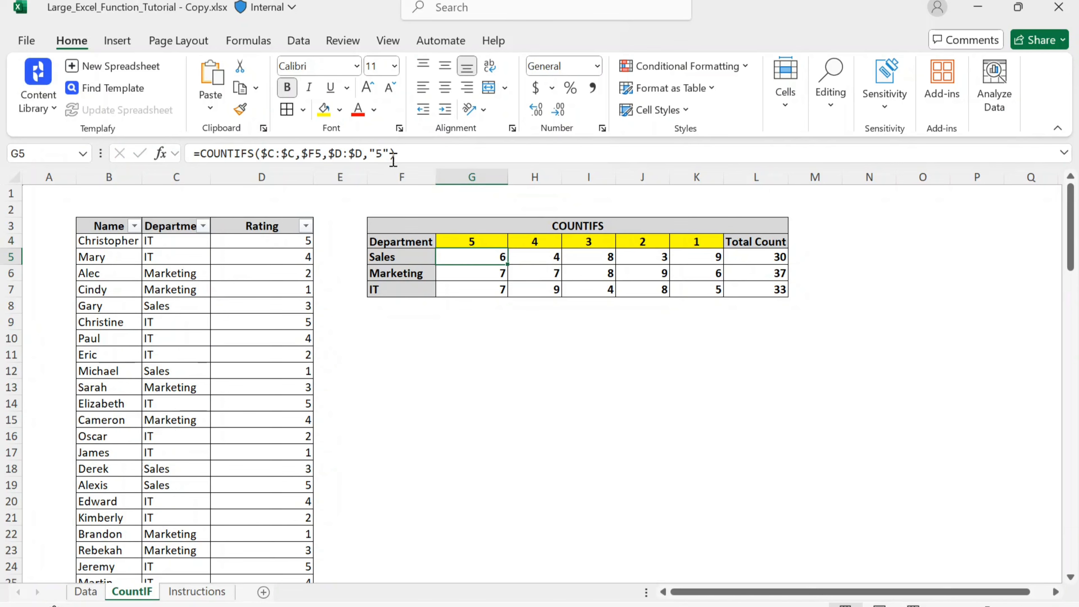
Step: Replace the "5" criterion in the G5 formula with the header reference G$4
click(393, 158)
key(BackSpace)
key(BackSpace)
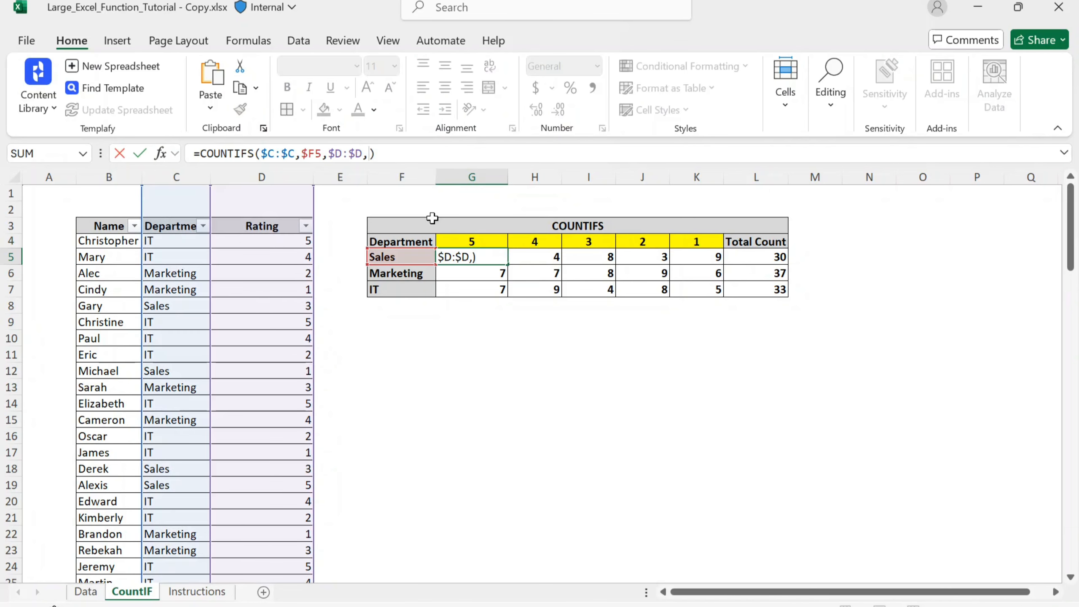
click(458, 243)
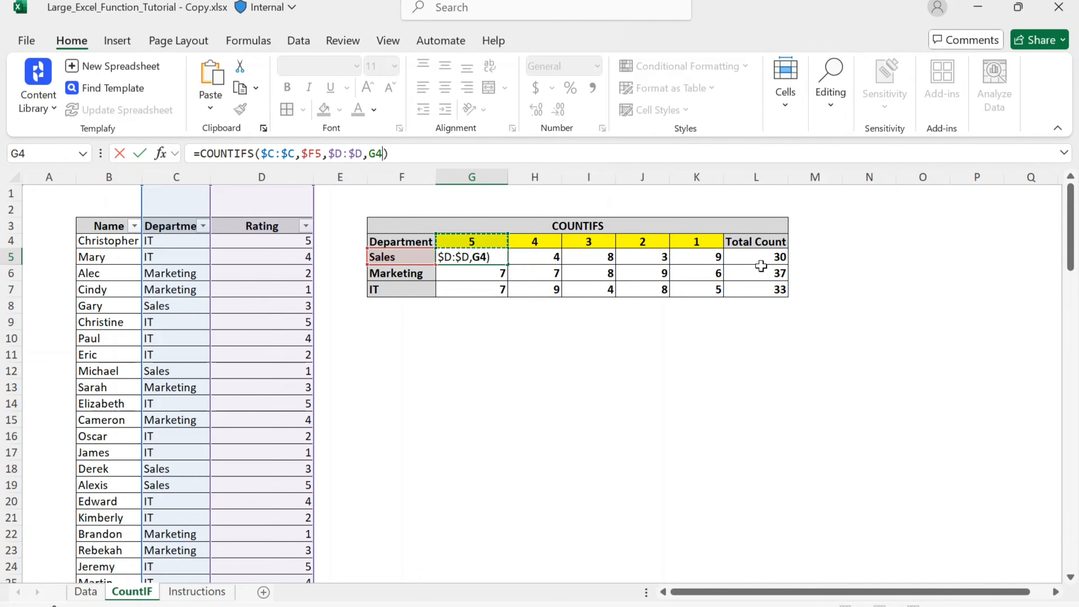
key(F4)
key(F4)
key(Return)
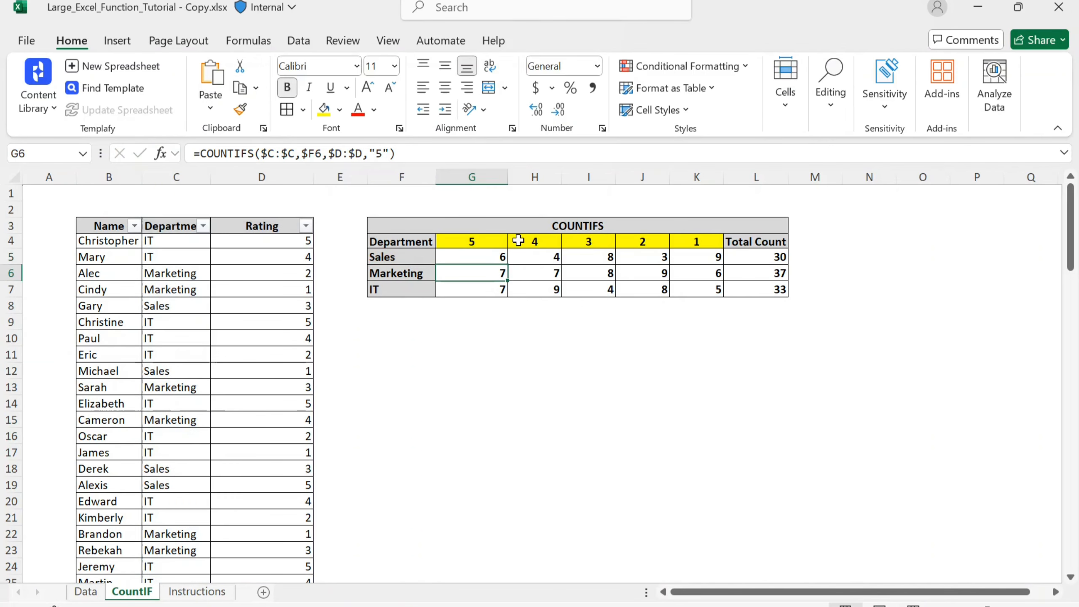
Step: Apply the G5 formula with the header reference to all department counts in G5:K7
key(Up)
key(ctrl+shift+Right)
key(shift+Left)
key(shift+Down)
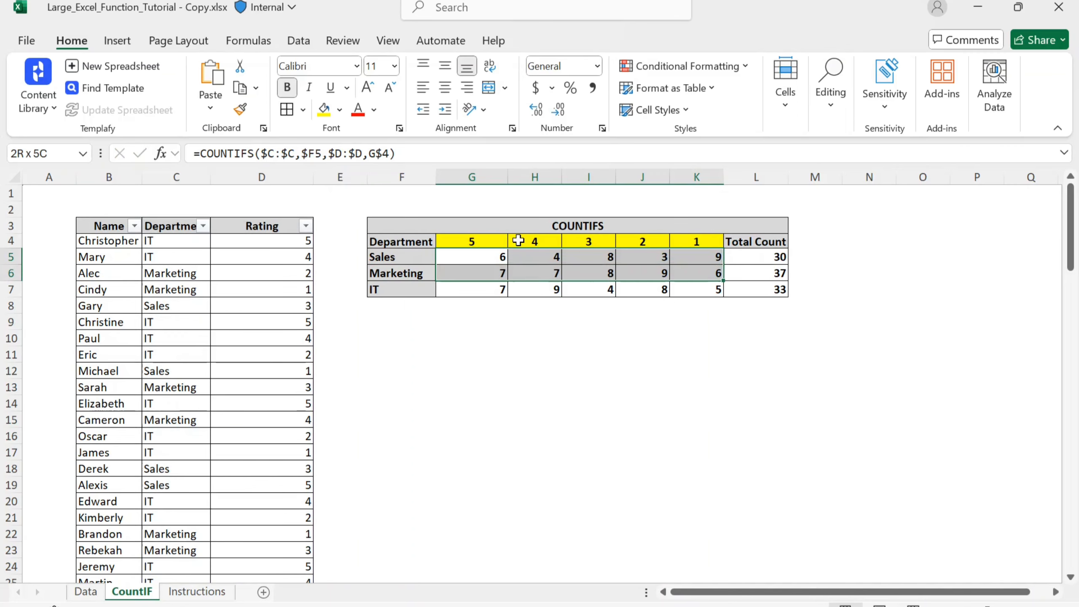
key(shift+Down)
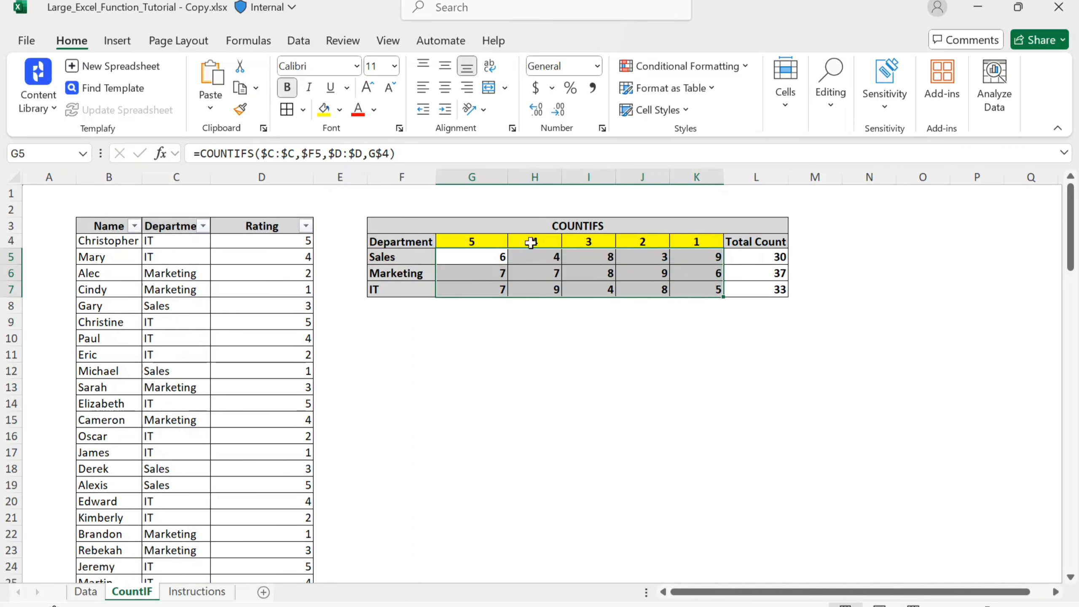
Step: Check the department and header references in the COUNTIFS formulas across the Sales and Marketing rows
click(558, 256)
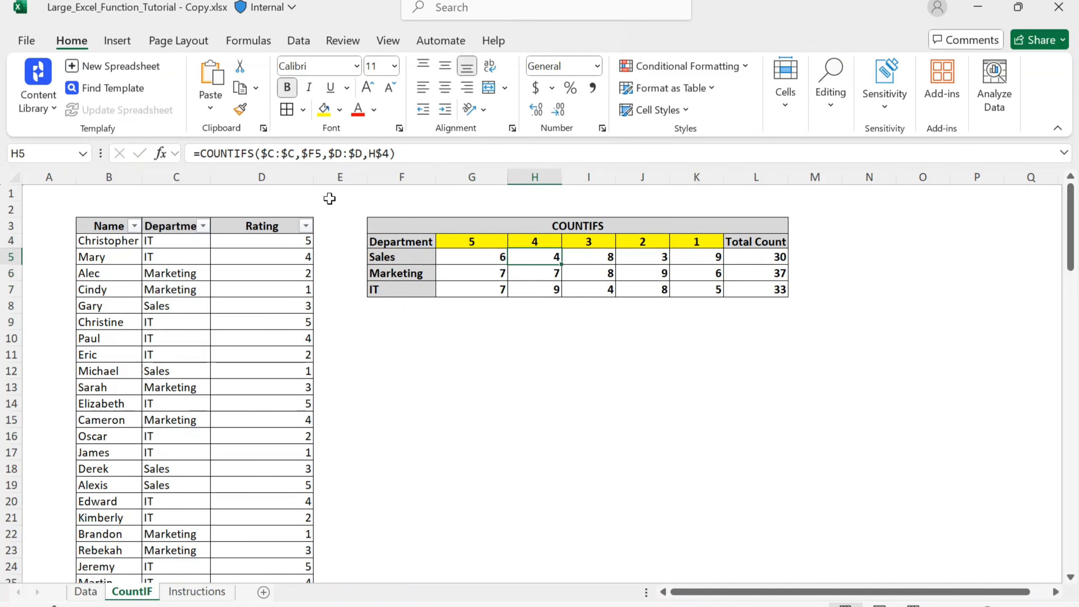
key(Right)
key(Right)
key(Right)
key(Down)
key(Left)
key(Left)
key(Left)
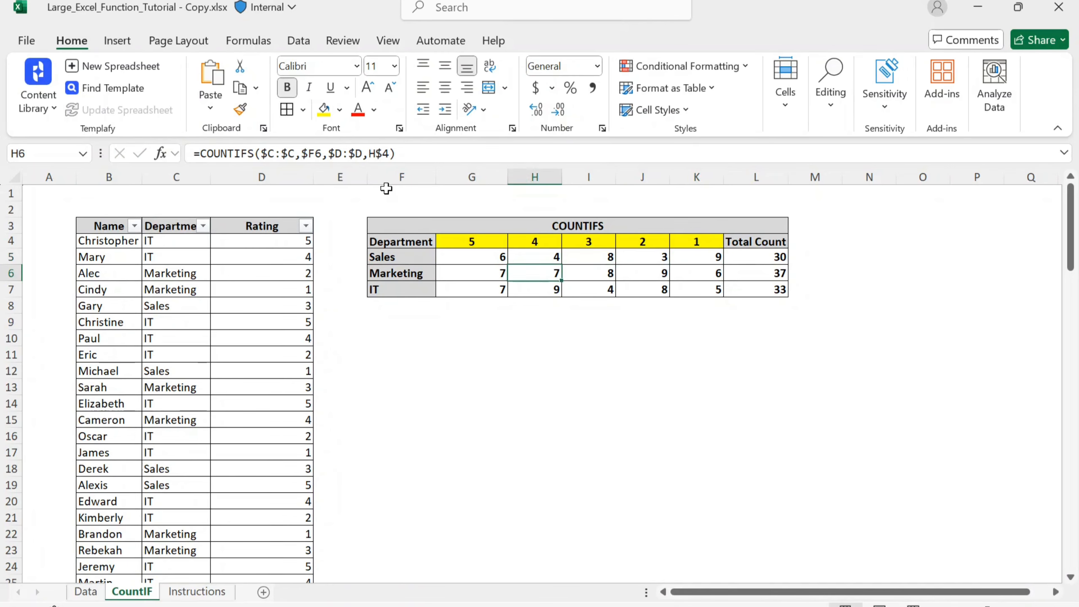
Step: Check the COUNTIFS references in the Marketing and IT rows of the ratings table and save the workbook
key(Left)
key(Left)
key(Down)
key(Right)
key(Down)
key(Right)
key(Up)
key(Right)
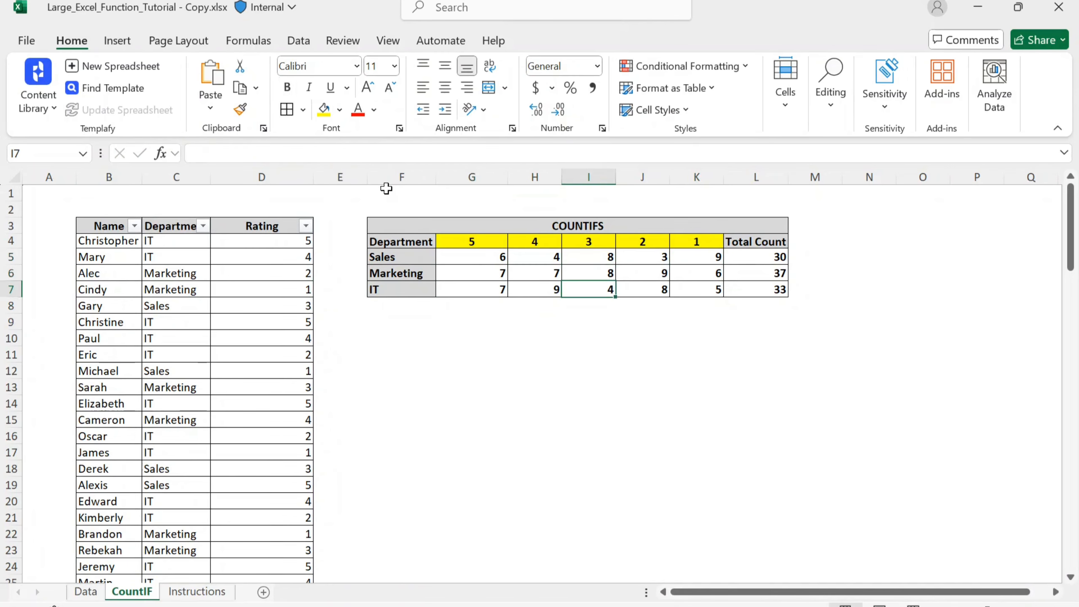
key(ctrl+s)
Step: Review the L5 sum formula and the department list from C4 down, and clear the totals in L5:L7
click(757, 257)
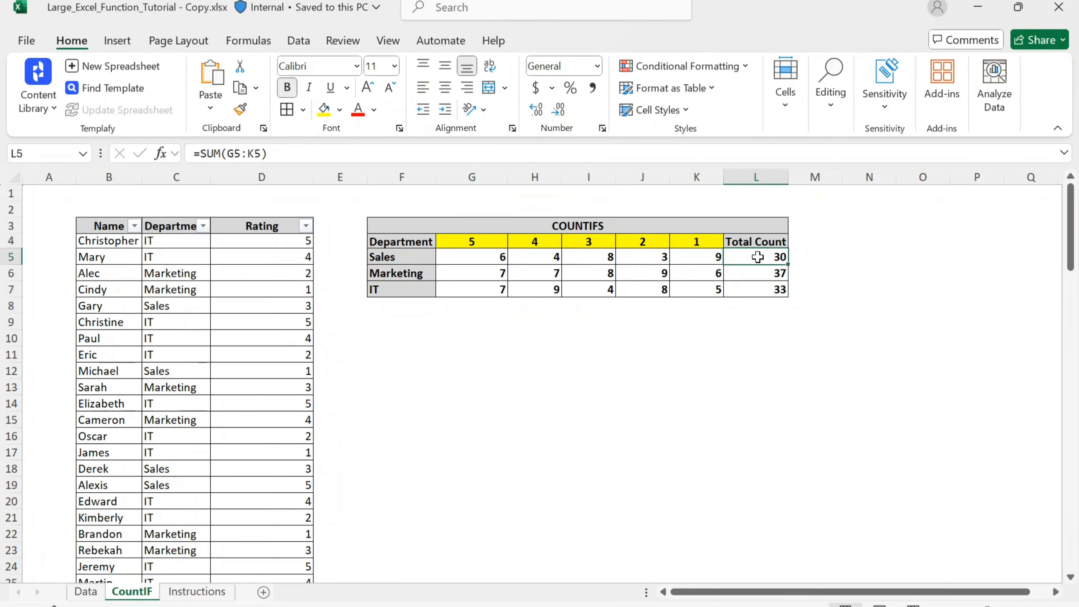
click(157, 241)
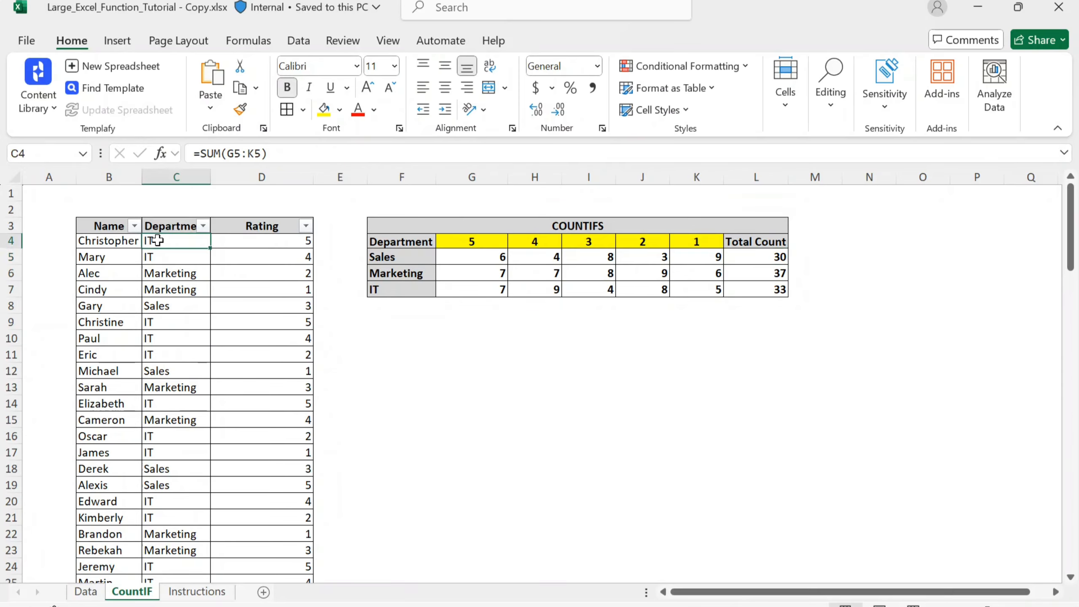
key(ctrl+shift+Down)
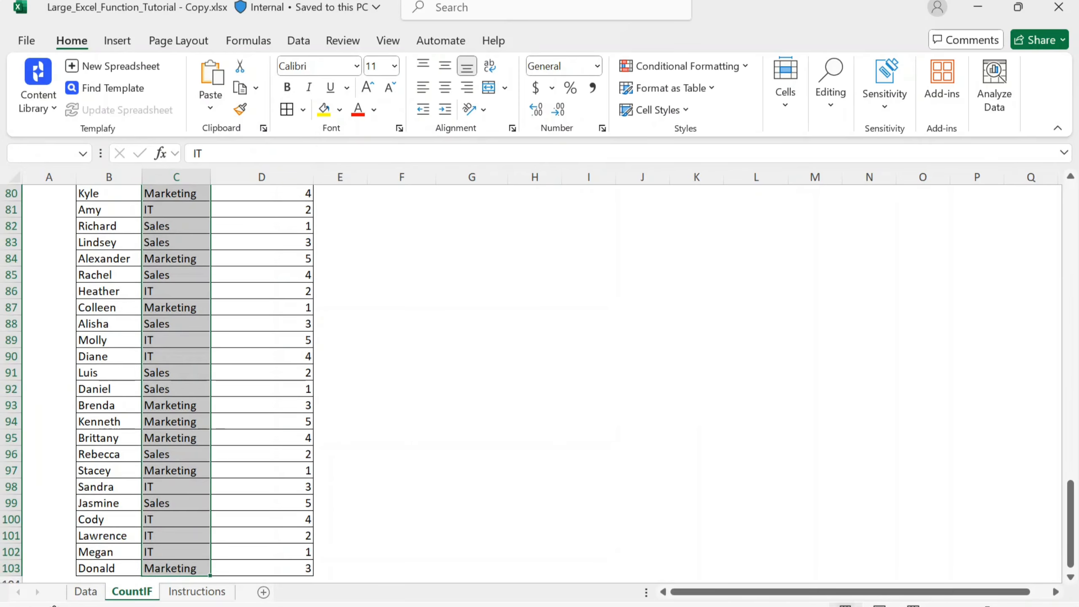
key(ctrl+Up)
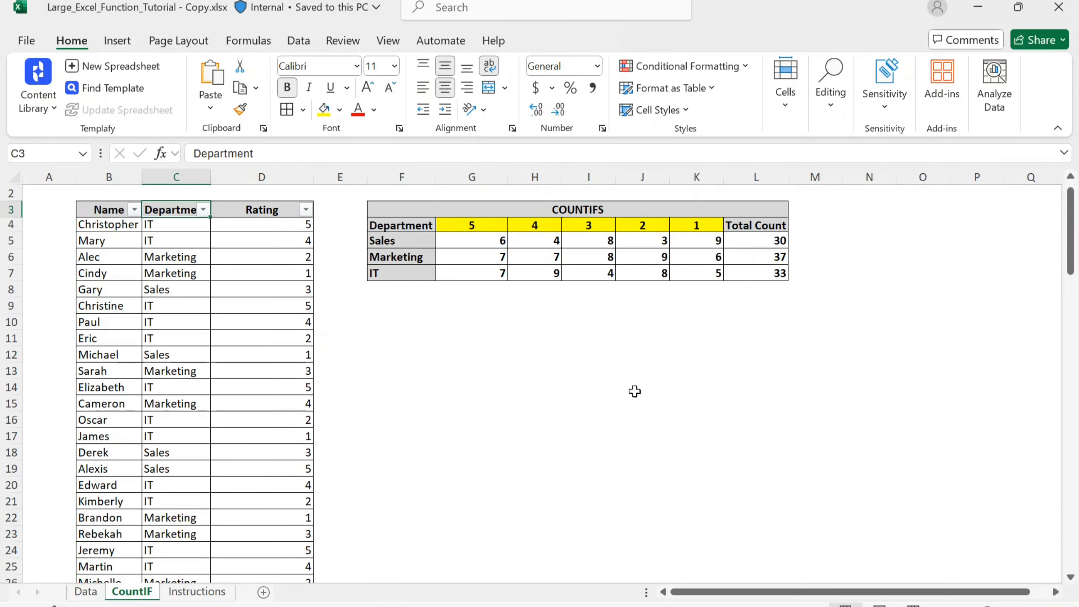
click(769, 260)
key(shift+Down)
key(shift+Down)
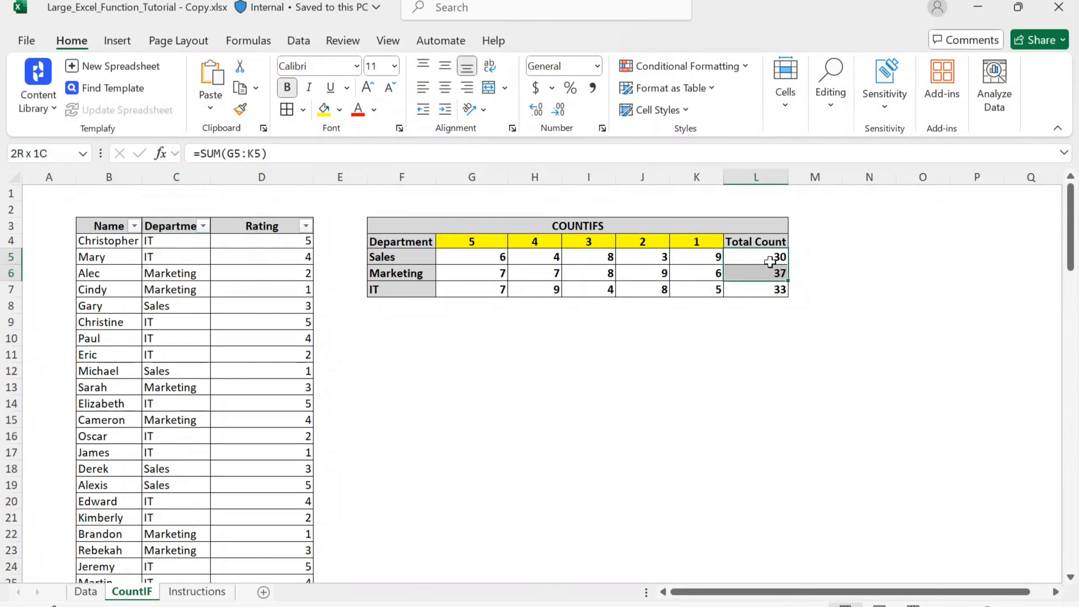
key(Delete)
Step: Enter =SUM(G5:K5) as the Sales total in L5 and fill it down to the Marketing and IT rows
click(770, 261)
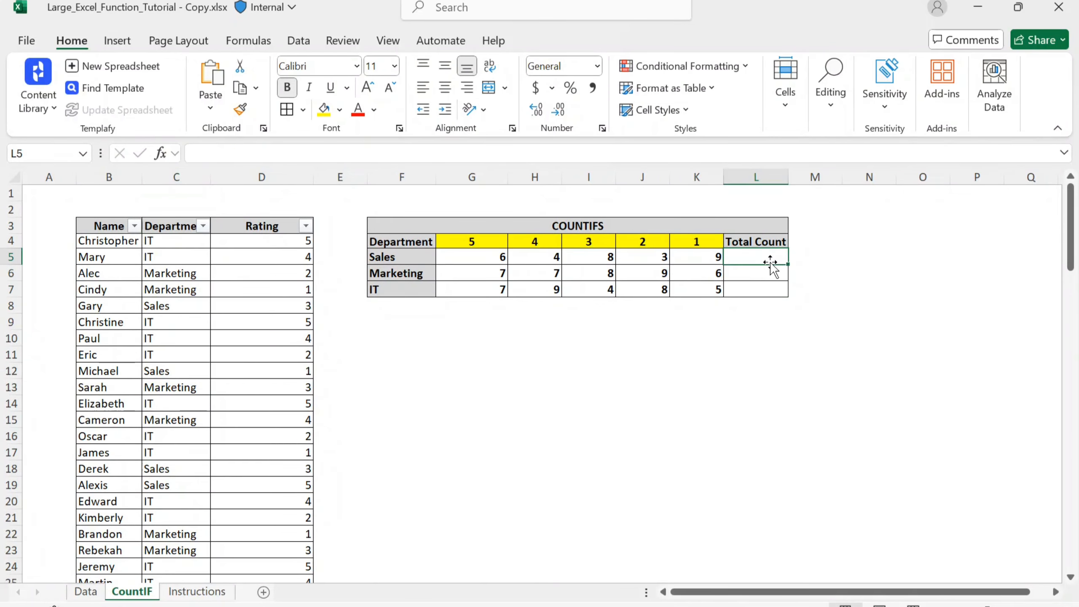
text(=sum()
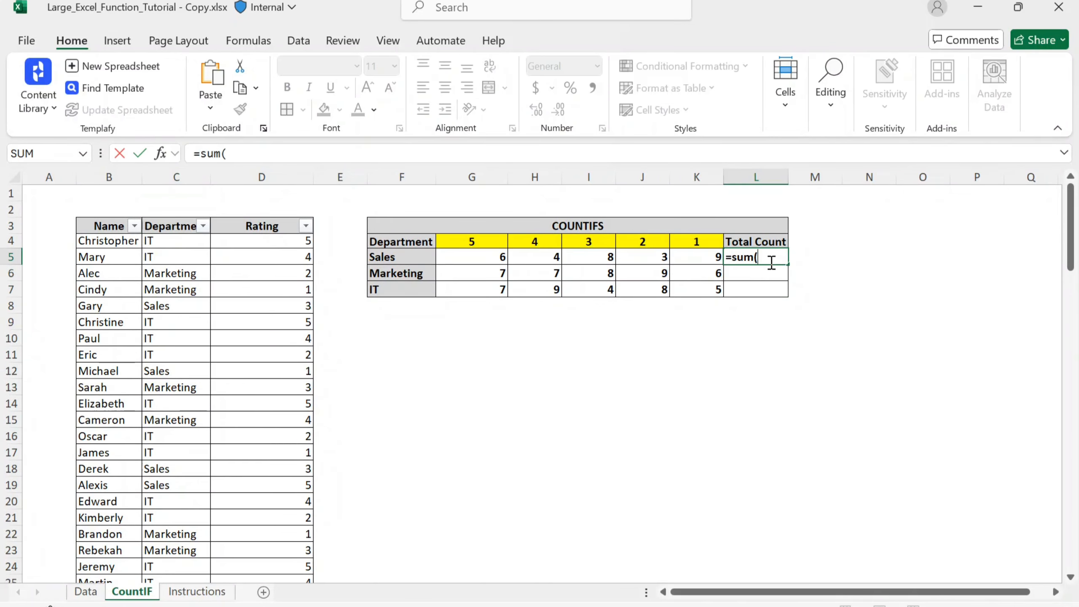
key(Left)
key(shift+Left)
key(shift+Left)
key(shift+Left)
key(shift+Left)
text())
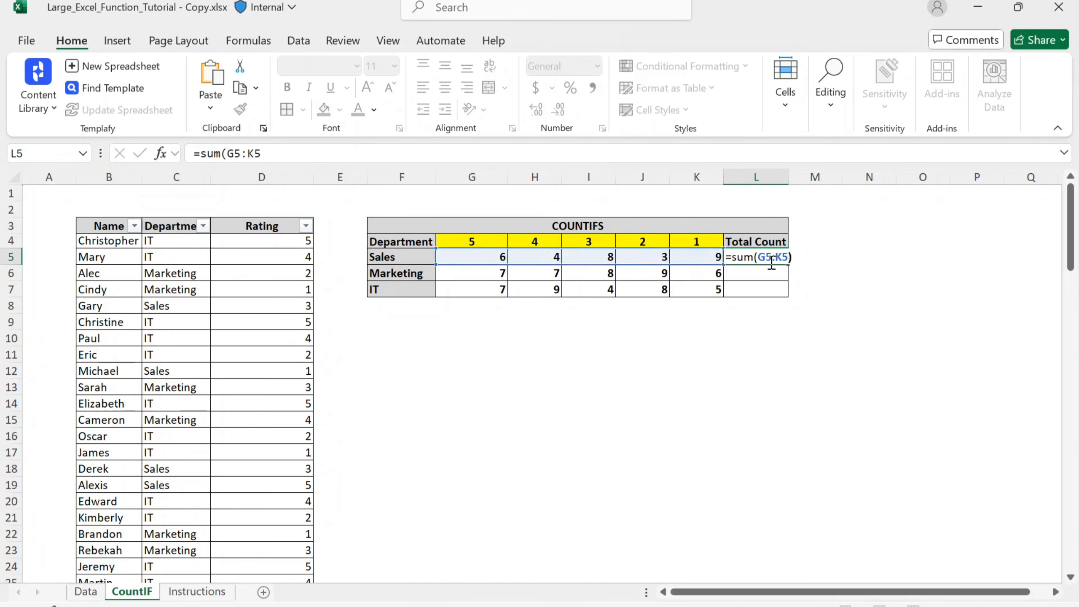
key(ctrl+Return)
key(shift+Down)
key(shift+Down)
key(ctrl+d)
click(470, 290)
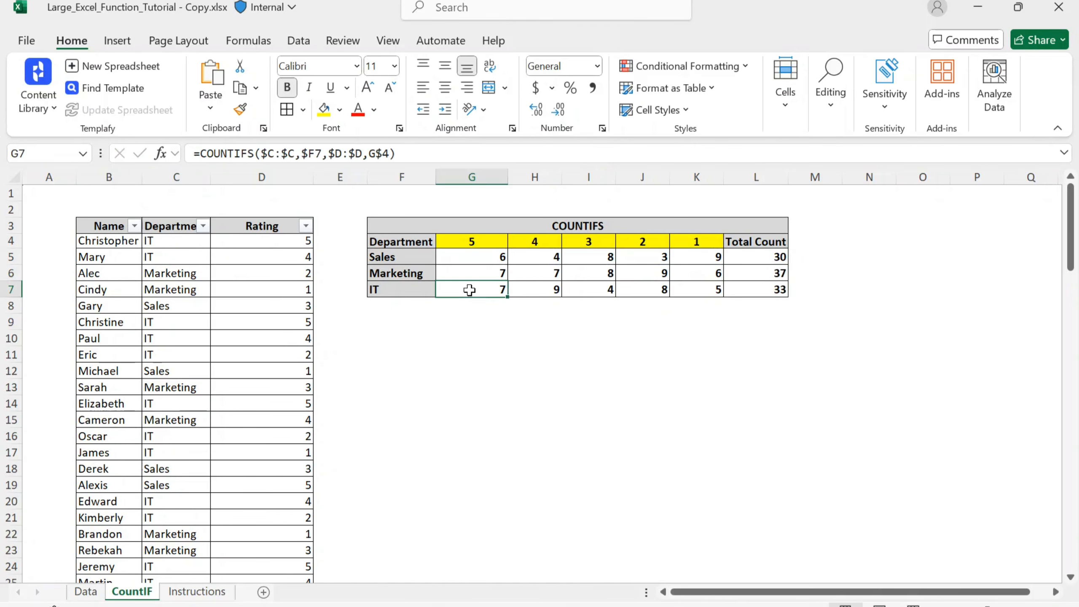
Step: Rename the Total Count header in L4 as "No. of Employees"
double_click(764, 242)
text(No )
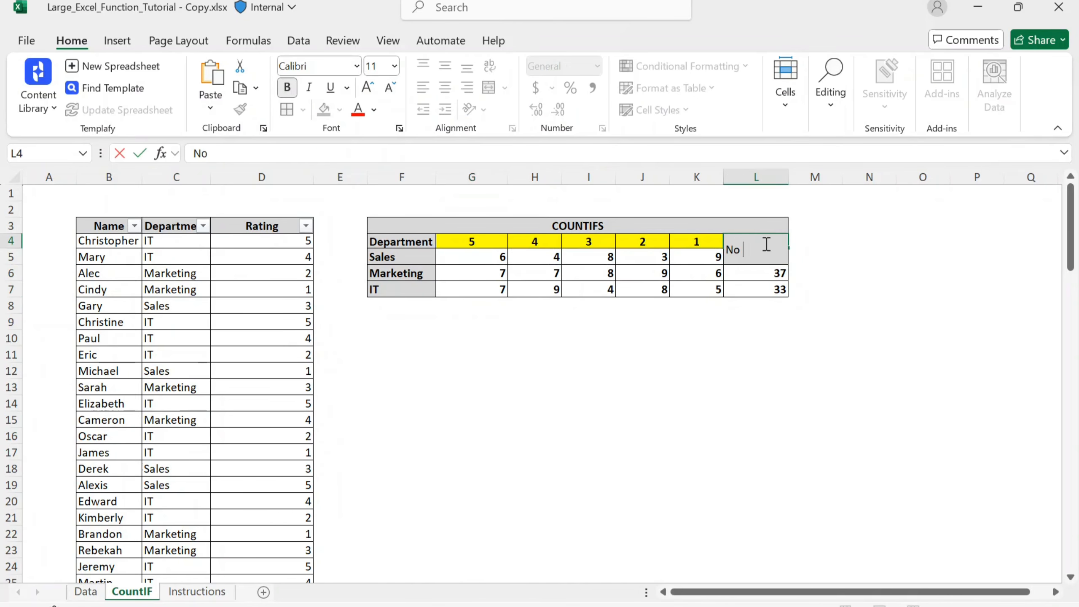
text( OF Employees)
key(ctrl+Return)
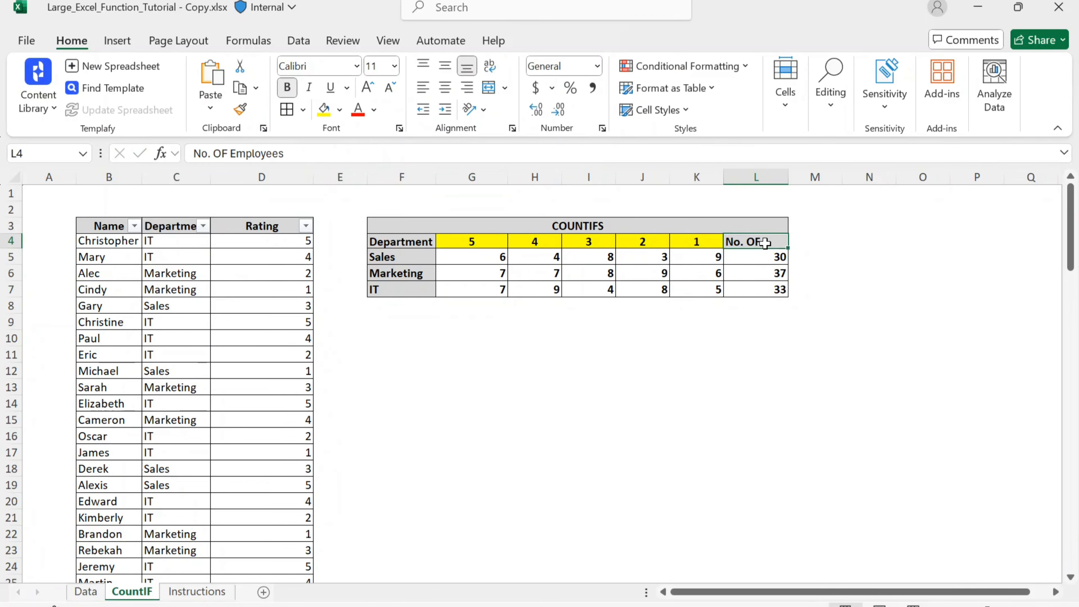
click(218, 154)
key(BackSpace)
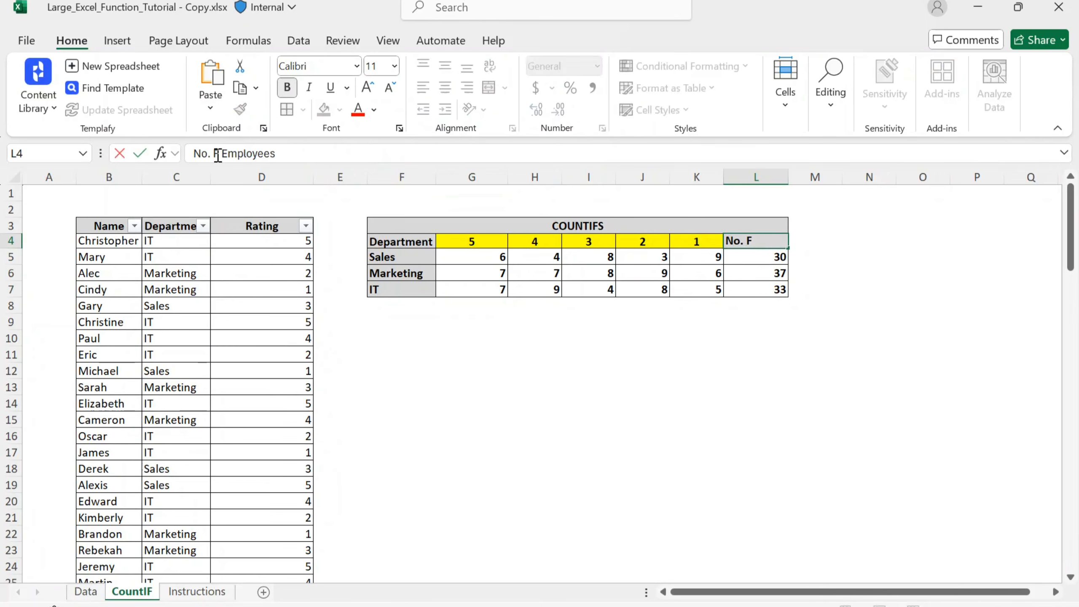
key(Delete)
text(of)
key(Return)
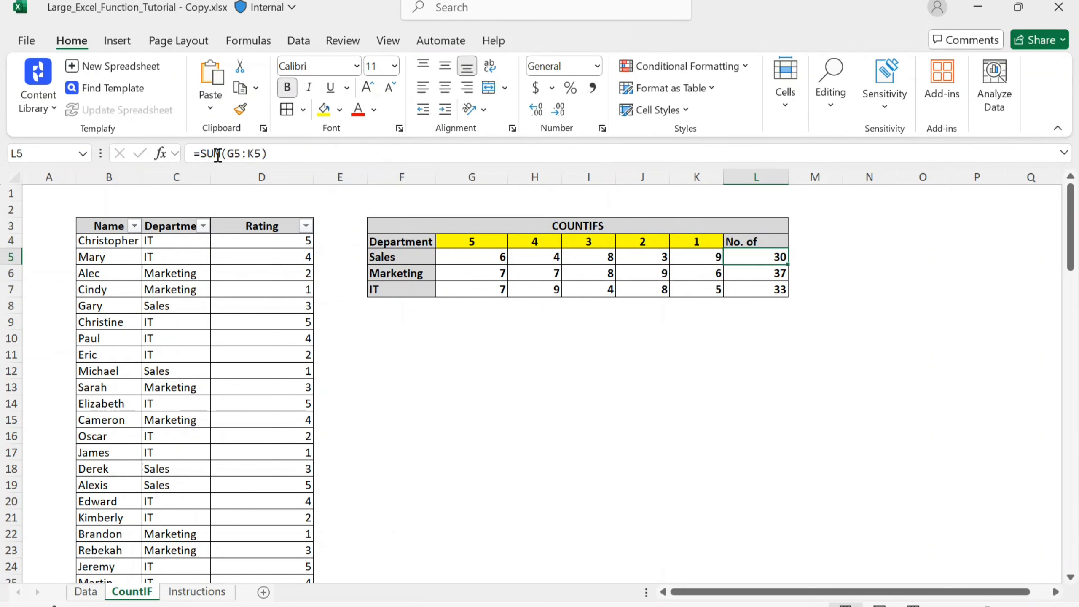
Step: Turn off text wrapping for the L4 header and autofit column L to its contents
key(Up)
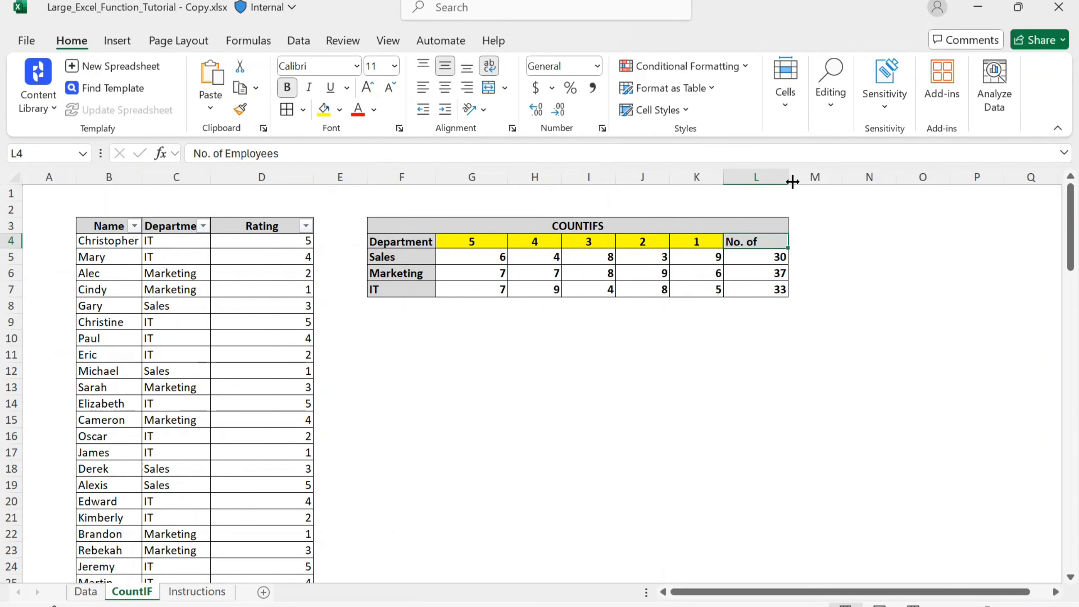
drag(792, 182, 785, 182)
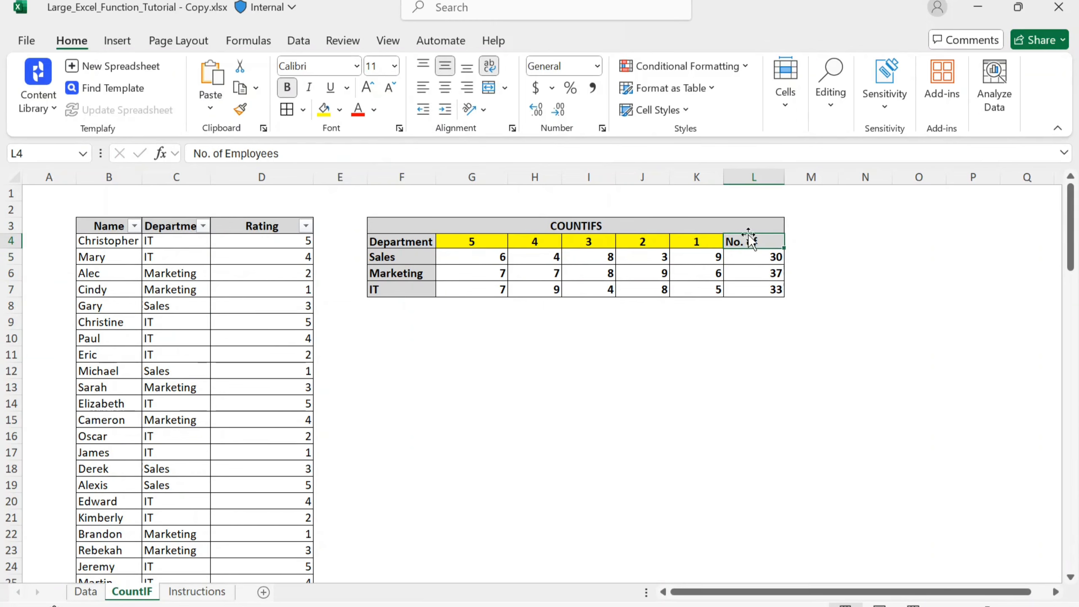
click(490, 69)
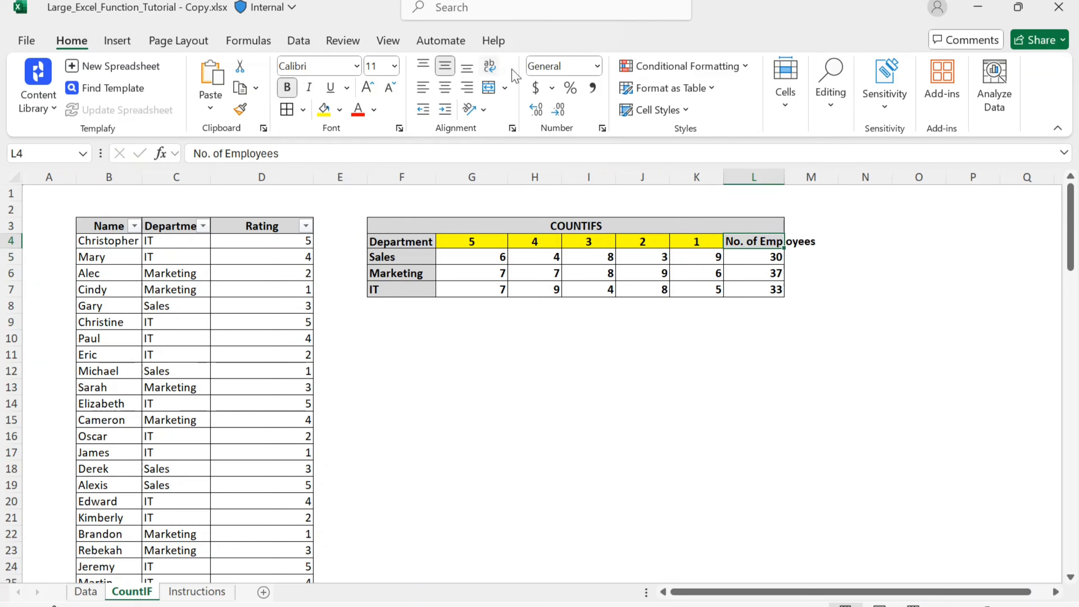
double_click(785, 175)
Step: Enter =SUM(L5:L7) in L8 to total the employees of all departments, and save the workbook
click(789, 272)
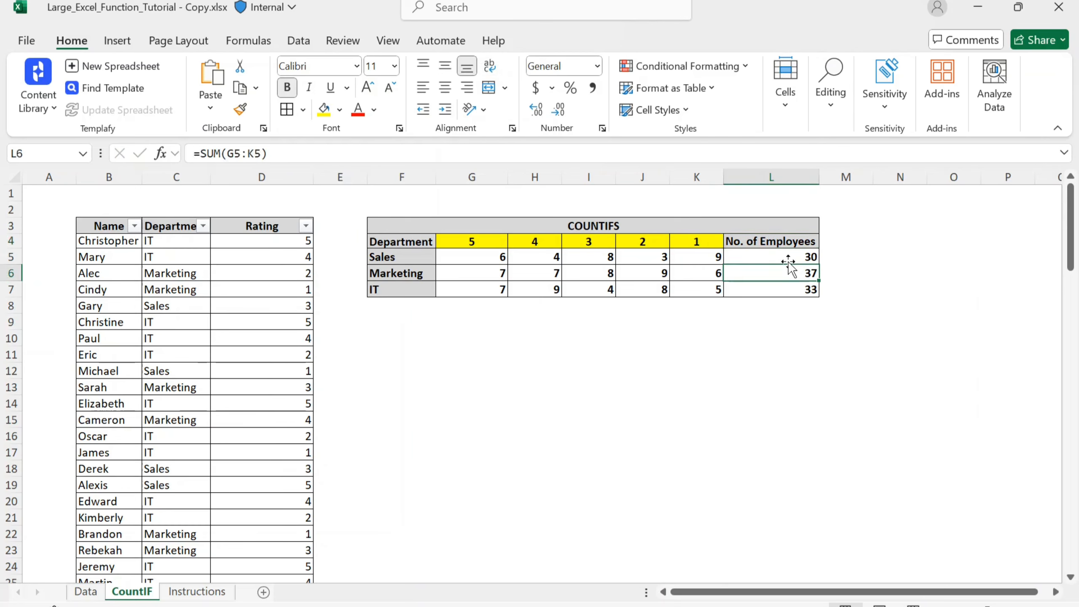
key(Down)
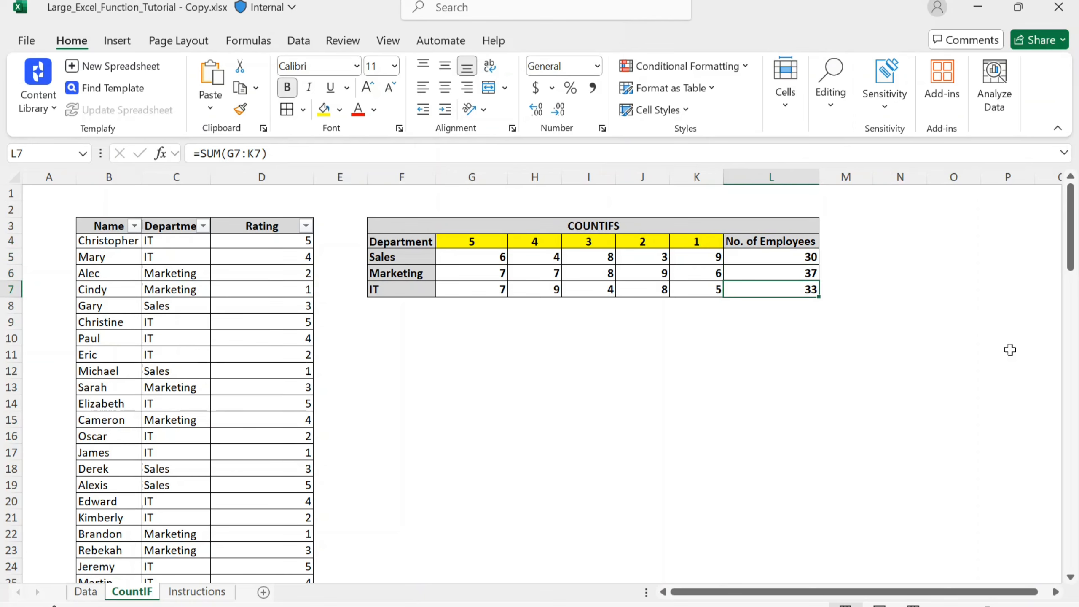
key(Down)
text(=su)
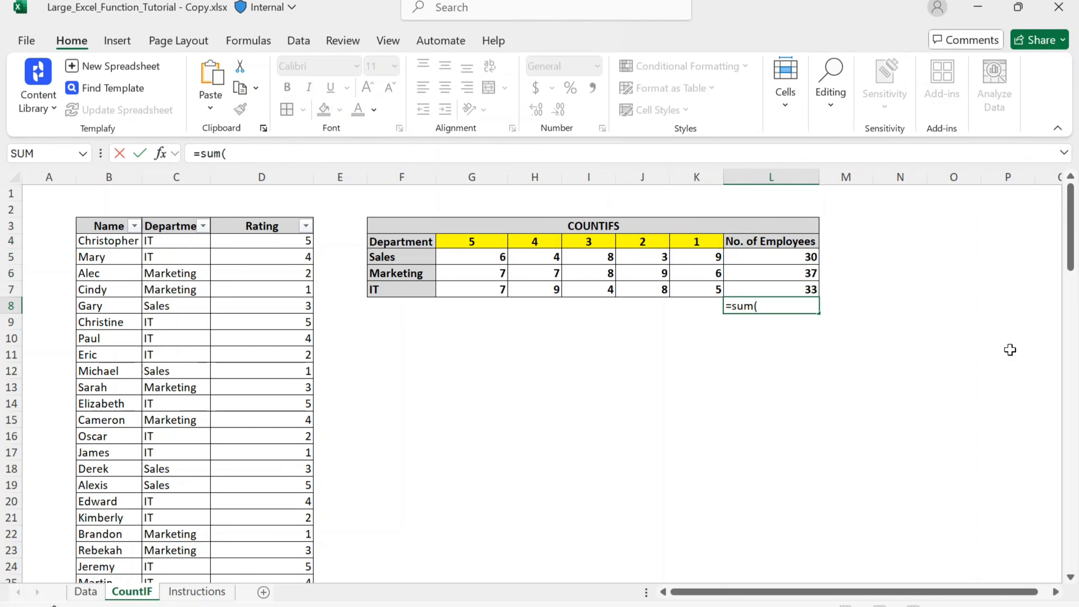
text(m()
key(Up)
key(shift+Up)
key(shift+Up)
key(ctrl+Return)
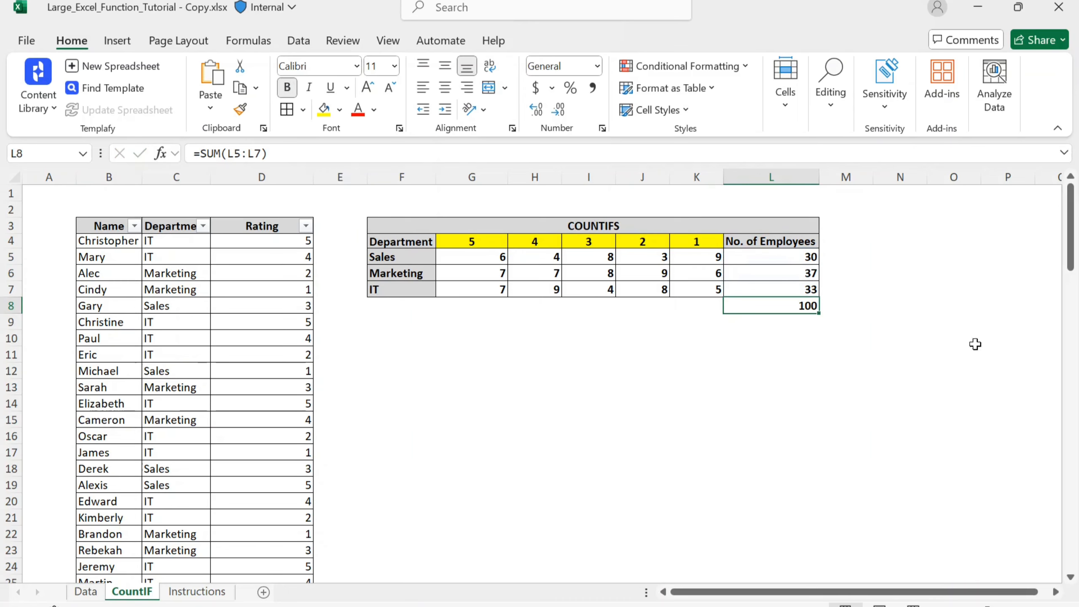
click(587, 274)
click(482, 257)
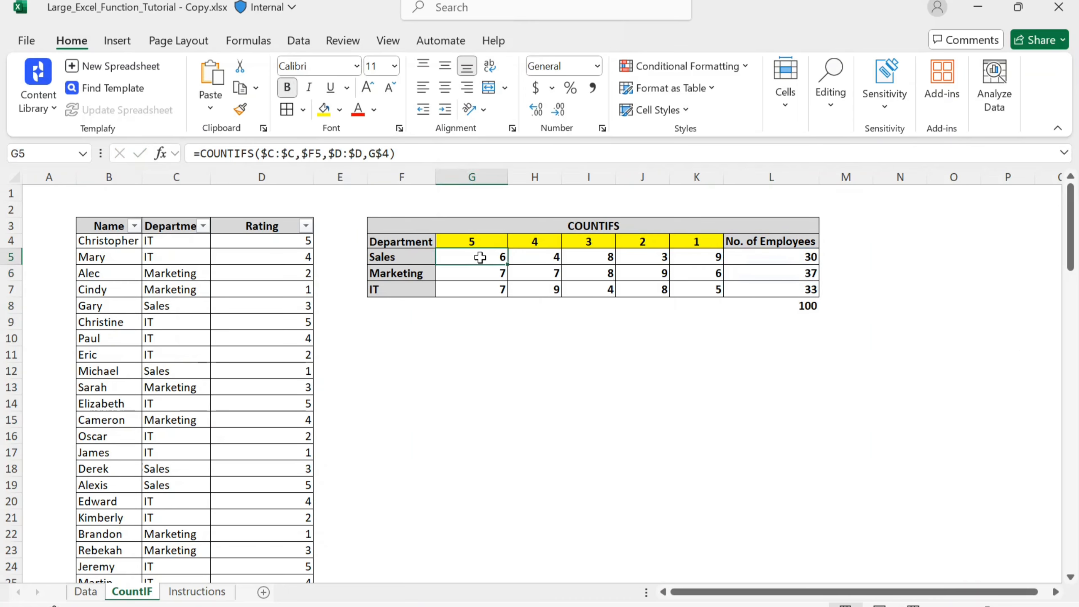
key(ctrl+s)
Step: Highlight the highest counts for ratings 5 and 4 in yellow: cells G6:G7 and H7
key(Down)
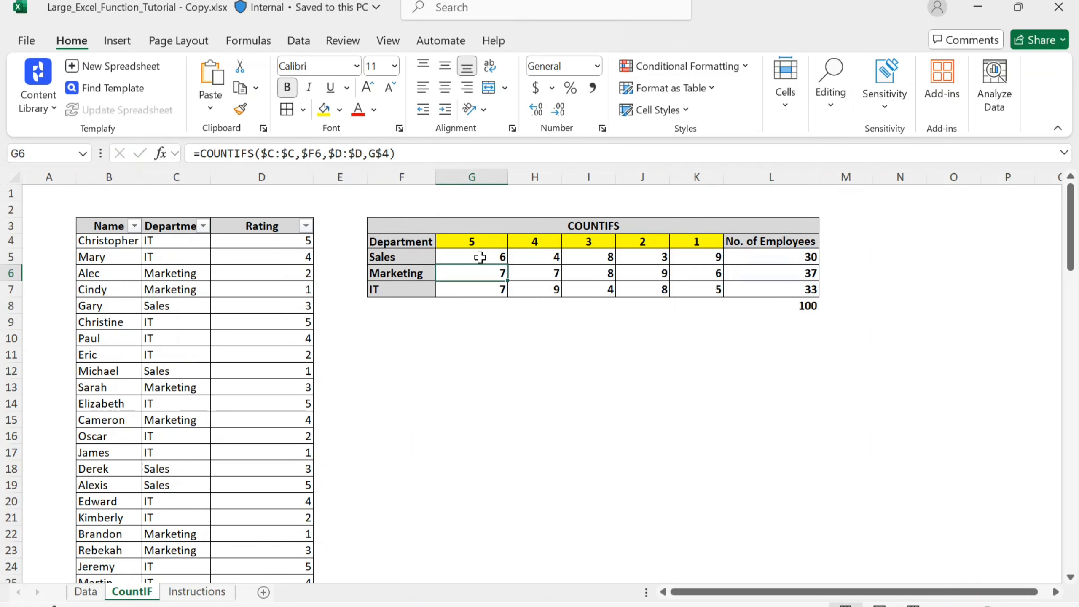
key(shift+Down)
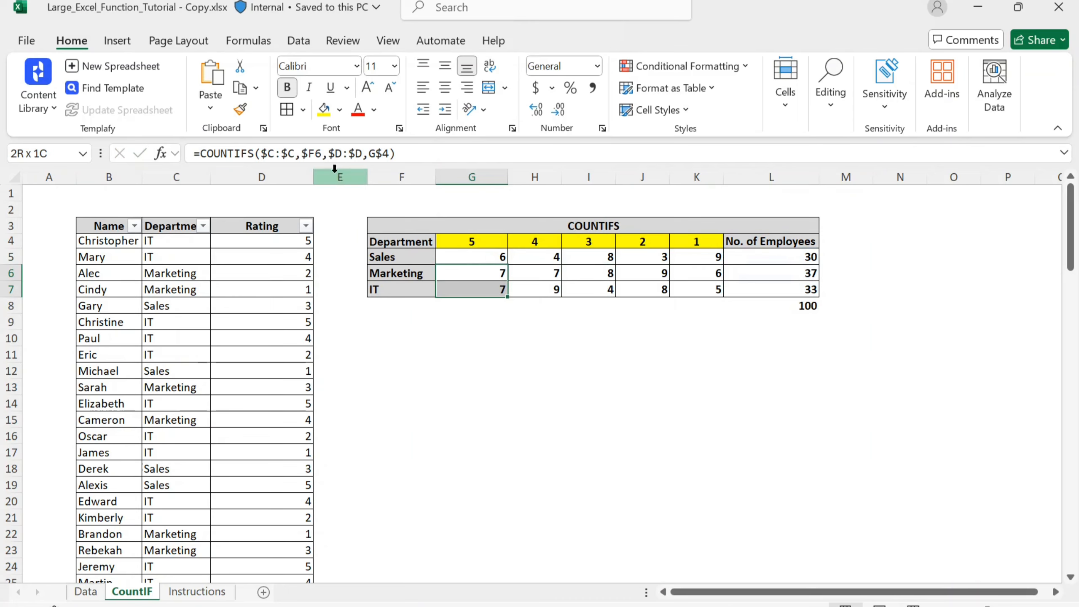
click(325, 111)
key(Right)
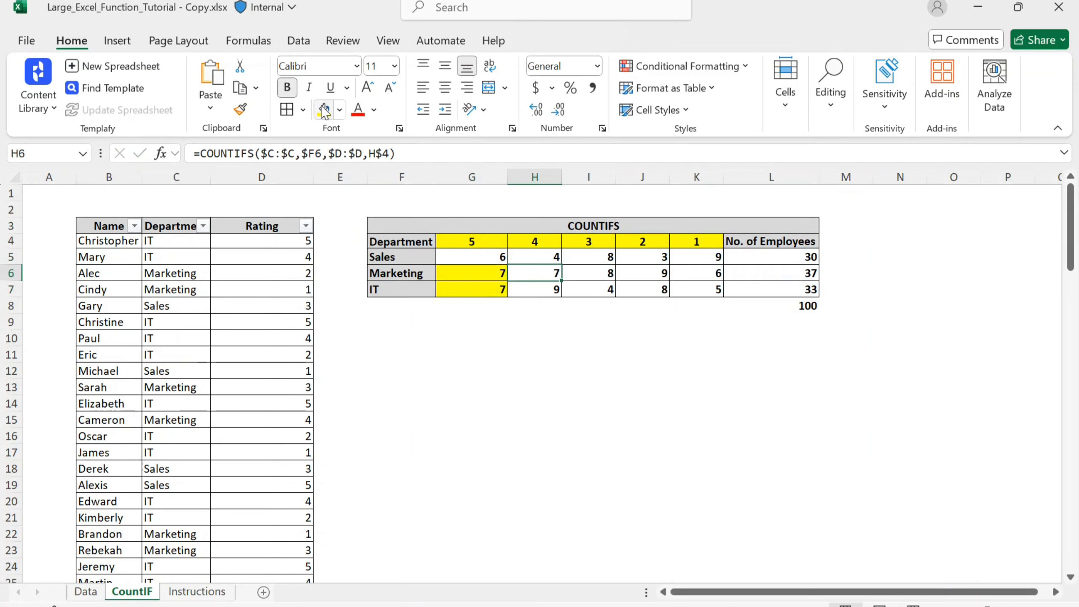
key(Down)
key(shift+Up)
key(Down)
key(Up)
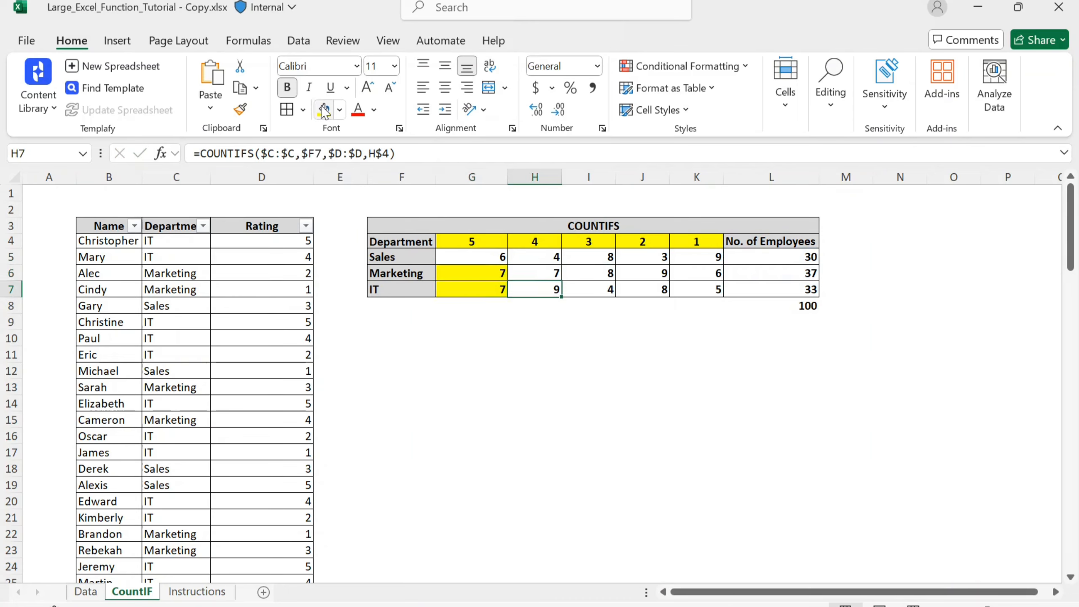
click(324, 111)
Step: Highlight the highest counts for ratings 3, 2 and 1 in yellow: cells I5:I6, J6 and K5
key(Right)
key(Up)
key(Up)
key(shift+Down)
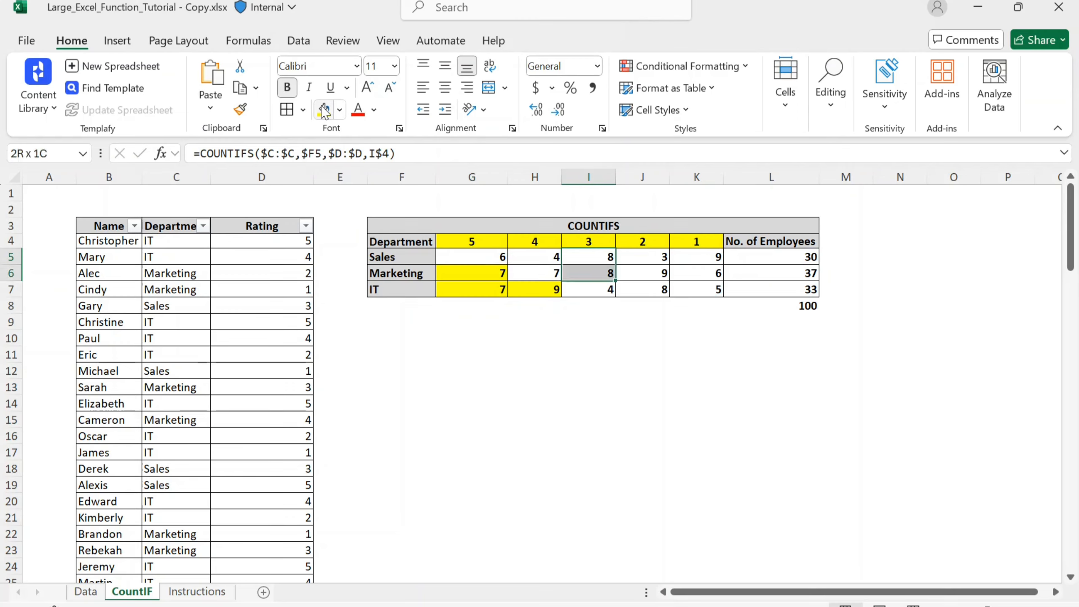
click(325, 111)
key(Down)
key(Right)
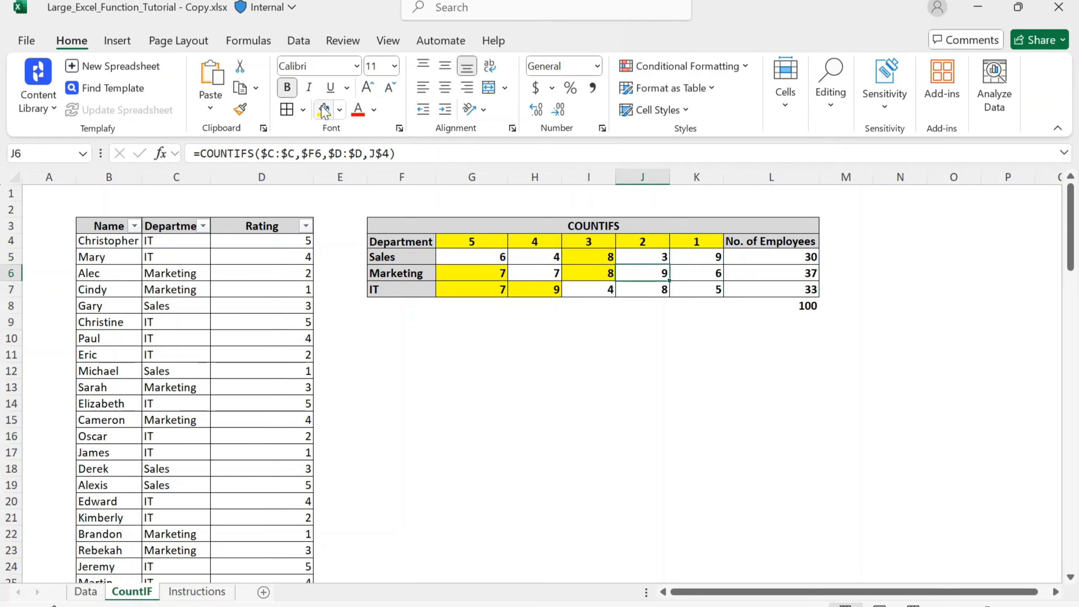
click(324, 112)
key(Right)
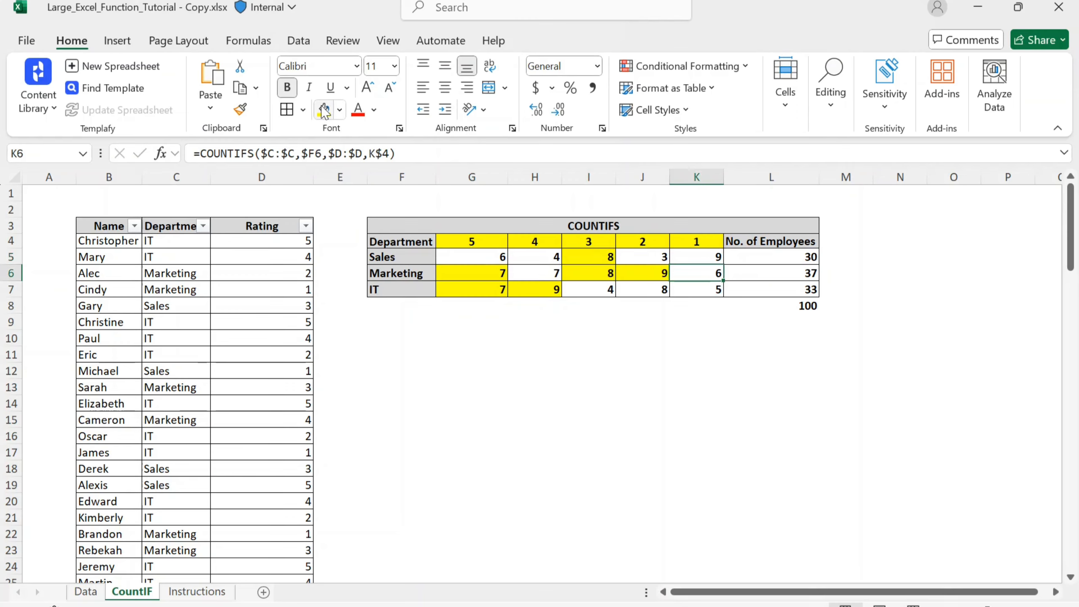
key(Up)
click(324, 111)
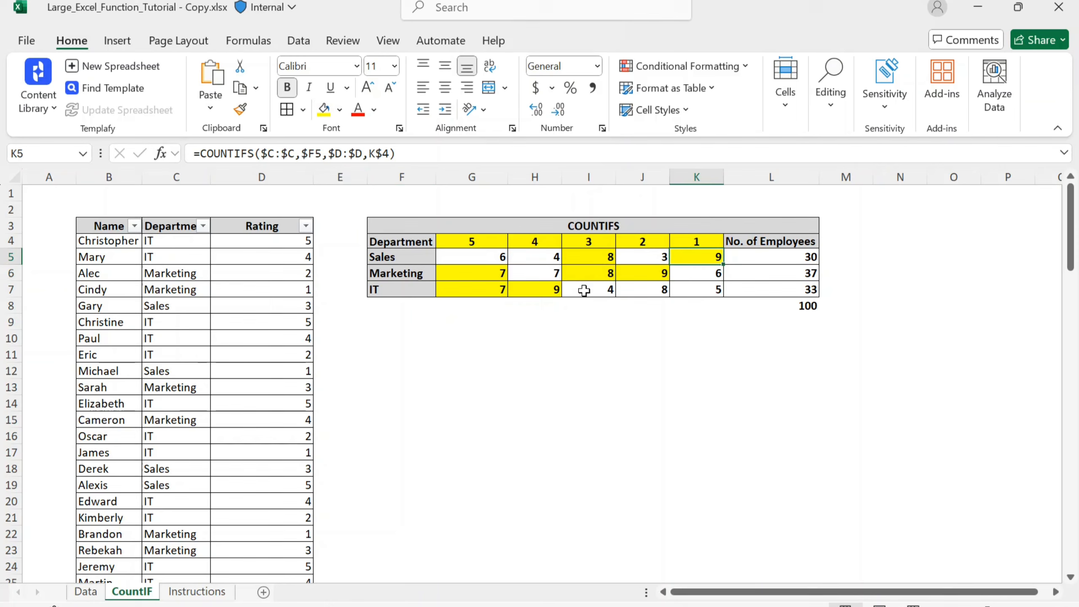
Step: Replace the yellow fill of the rating headers G4:K4 with the gray used by the other headers
click(480, 243)
key(shift+Right)
key(shift+Right)
key(shift+Right)
key(shift+Right)
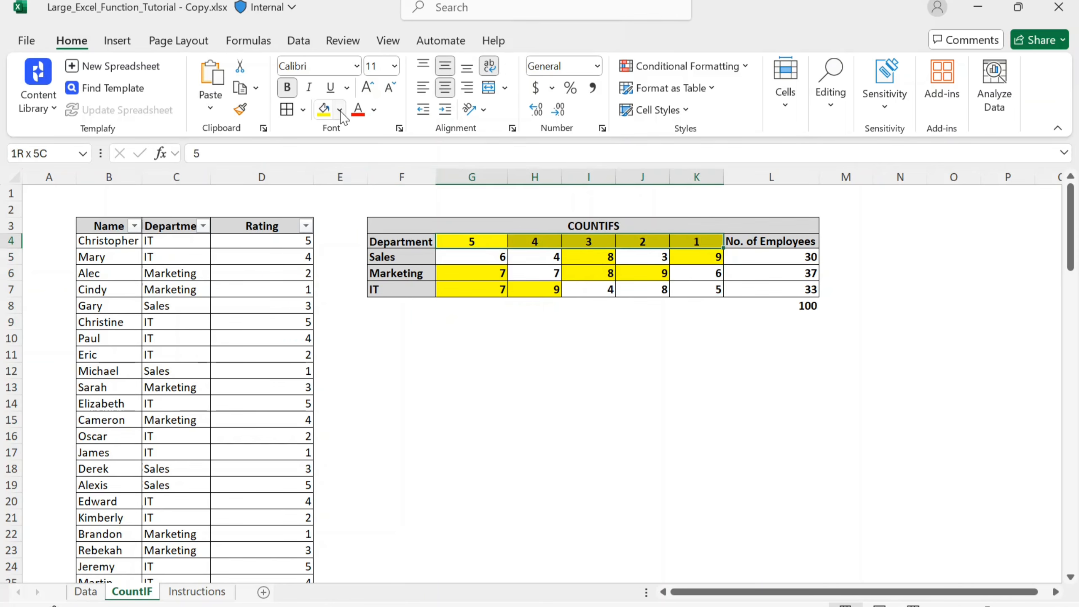
key(ctrl+z)
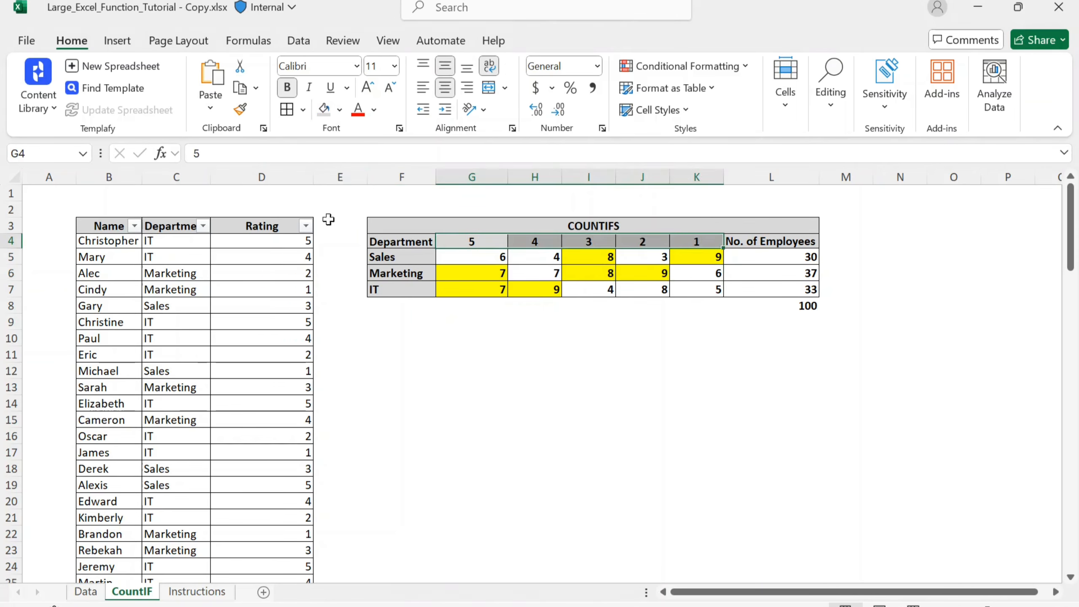
Step: Save the workbook and add a border around the grand total in L8
click(485, 310)
click(529, 317)
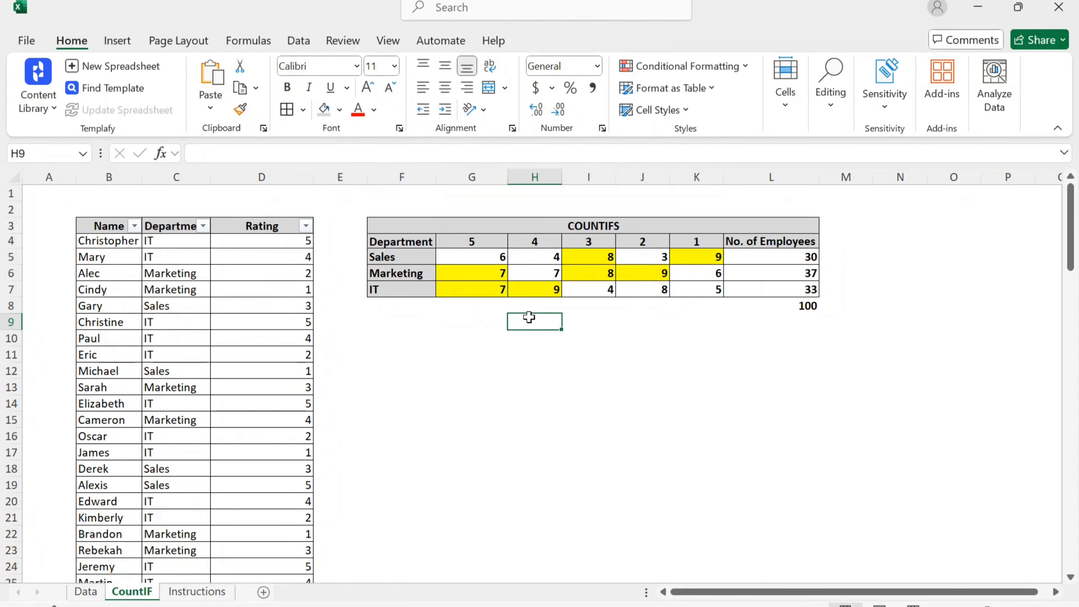
click(775, 307)
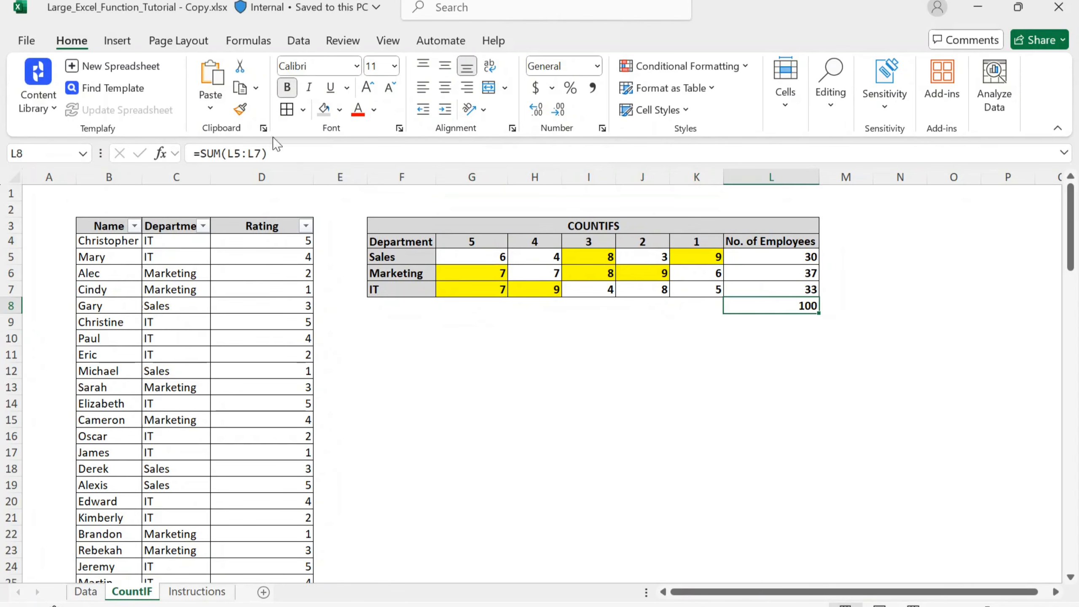
click(610, 339)
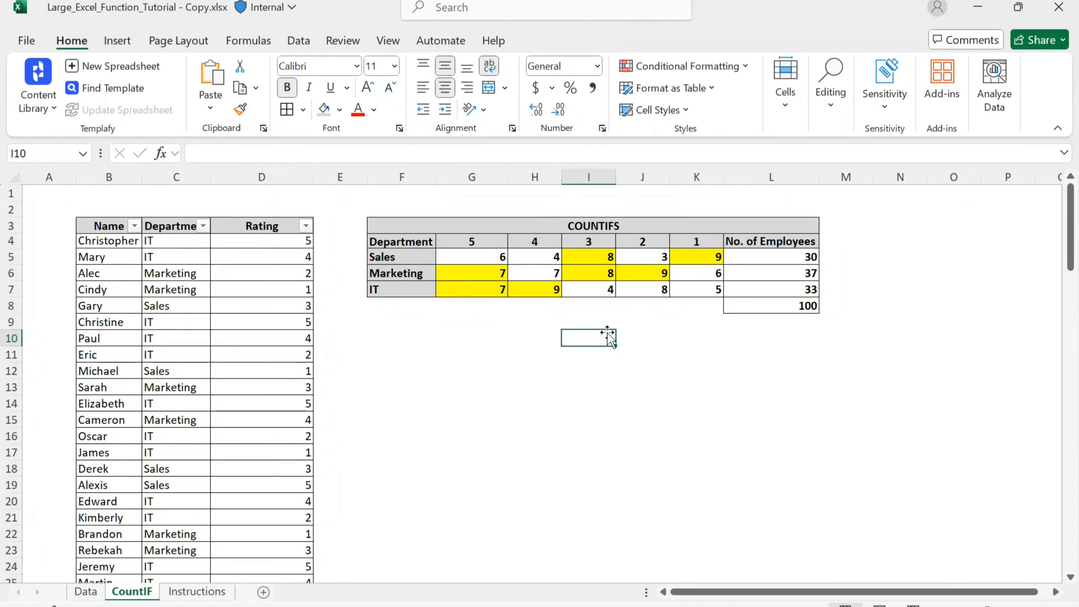